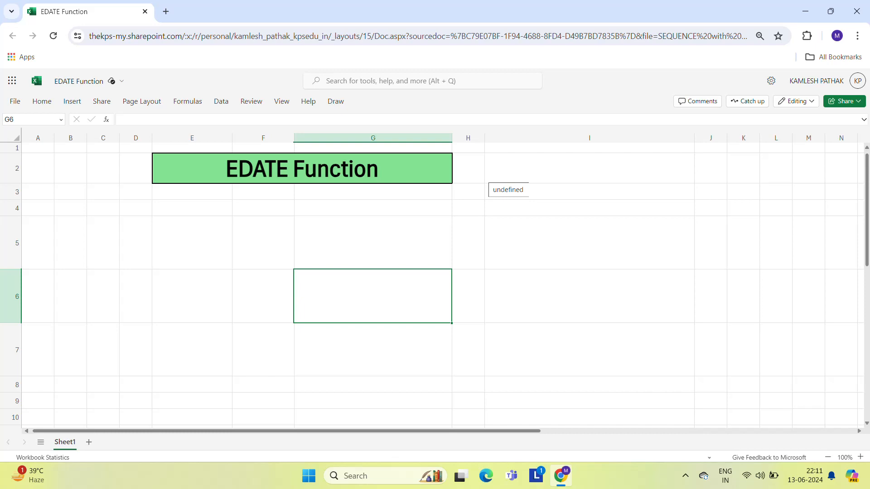
Step: Enter the dates 13-June, 14-June and 15-June in cells E5 to E7
left_click(442, 193)
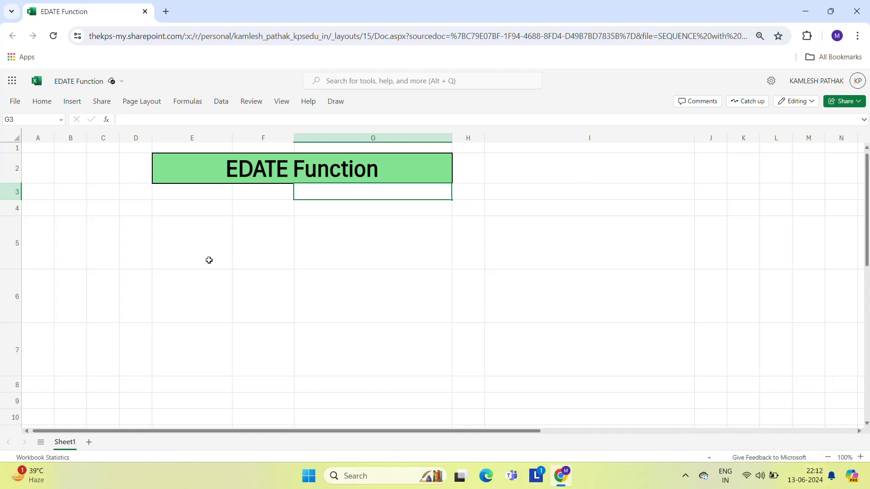
left_click(181, 220)
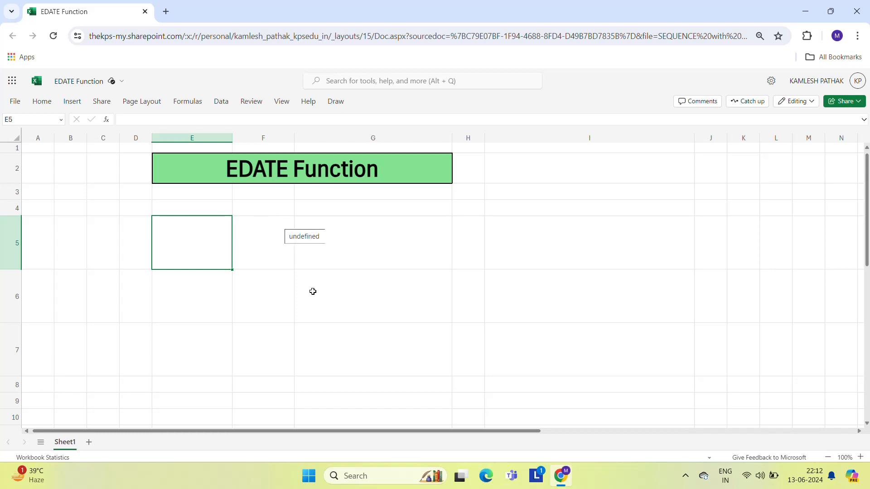
type("13-June")
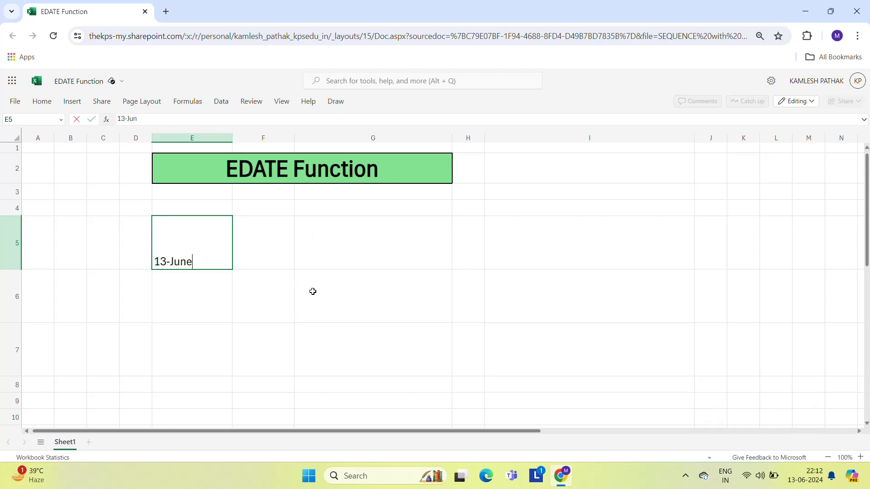
key("Return")
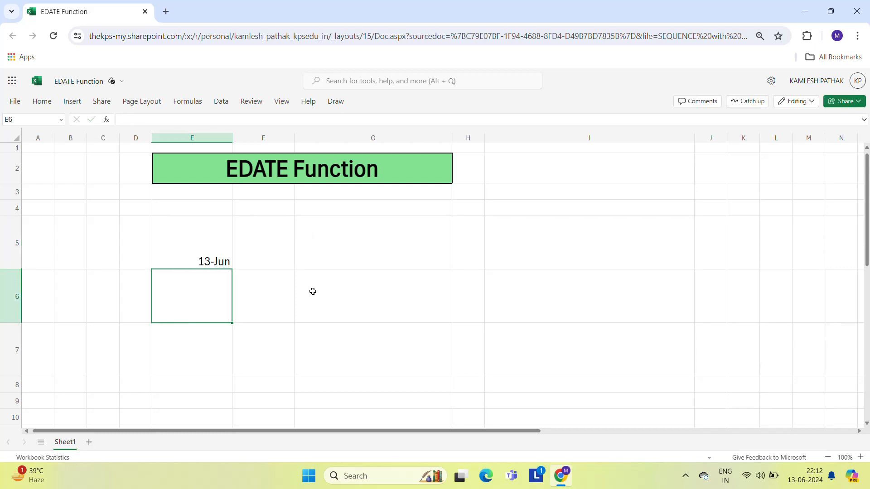
type("14-June")
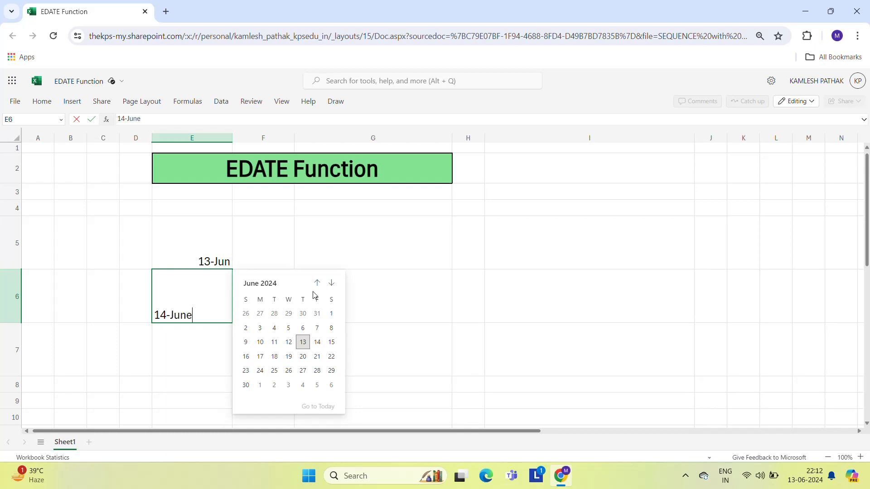
key("Return")
key("Up")
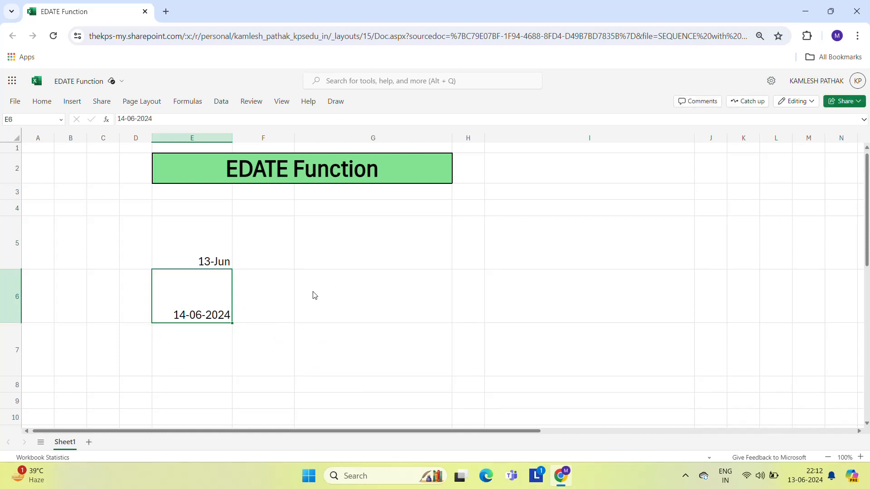
key("Up")
key("Down")
key("Down")
type("15-June")
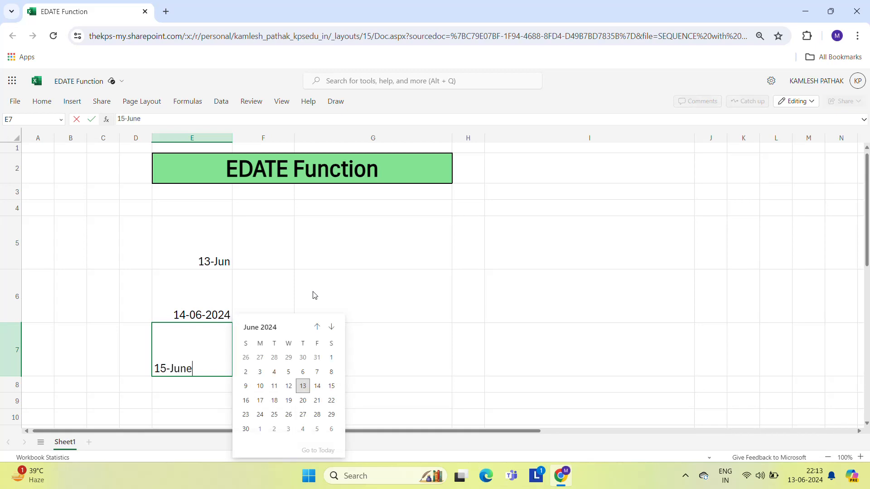
key("Return")
Step: Enter the dates 15-May, 1-Apr and 2-Mar in cells E8 to E10
type("15-May")
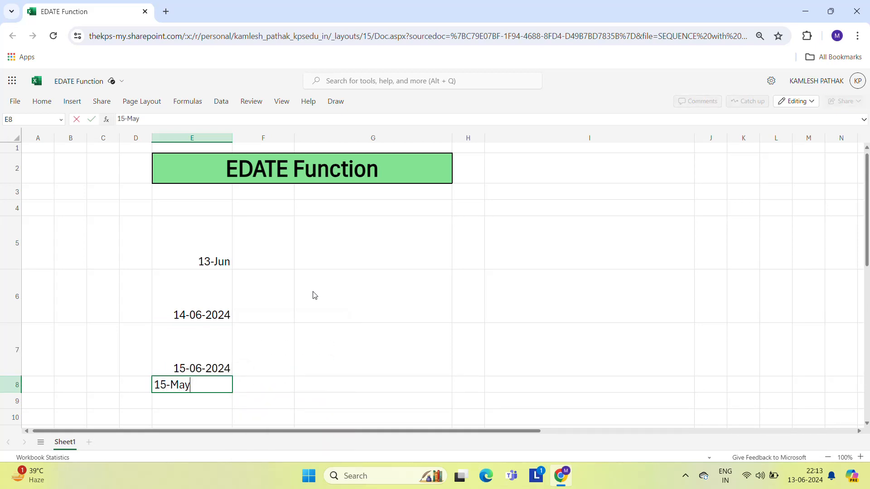
key("Return")
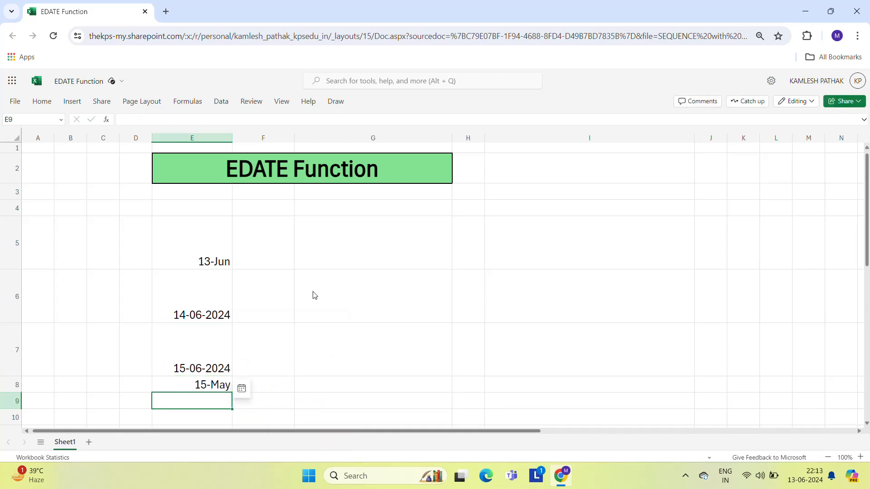
type("1-Apr")
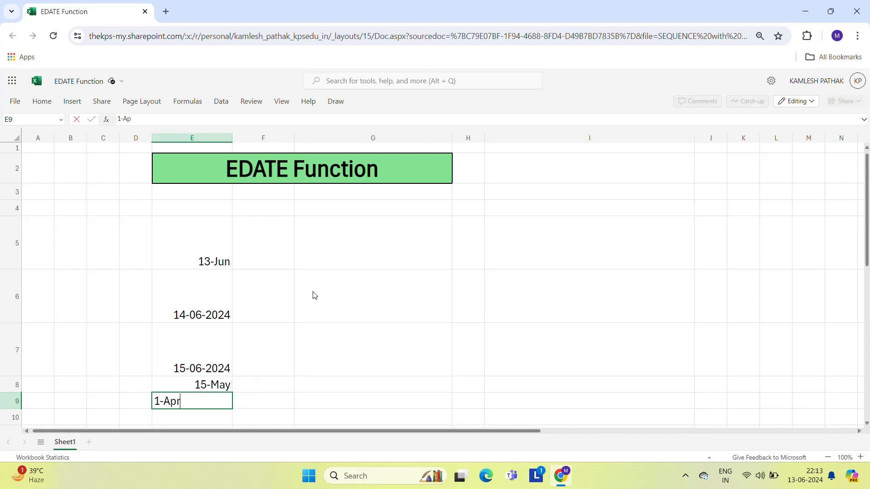
key("Return")
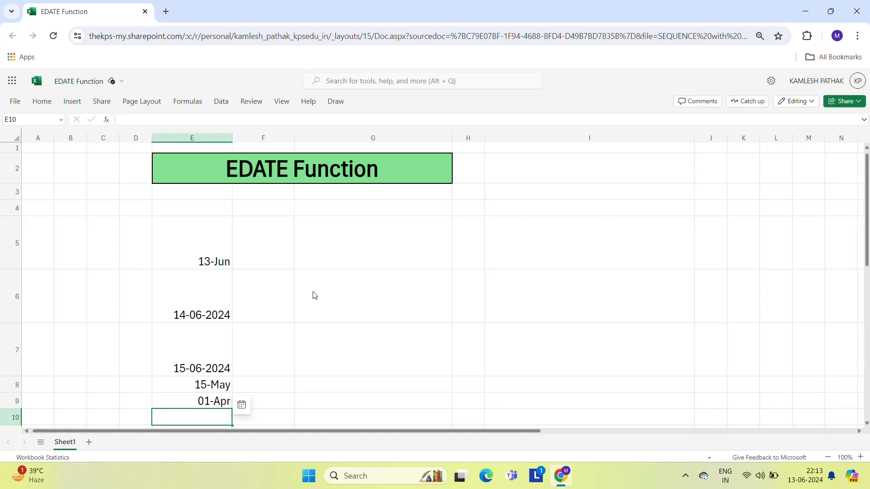
type("2-Mar")
key("Return")
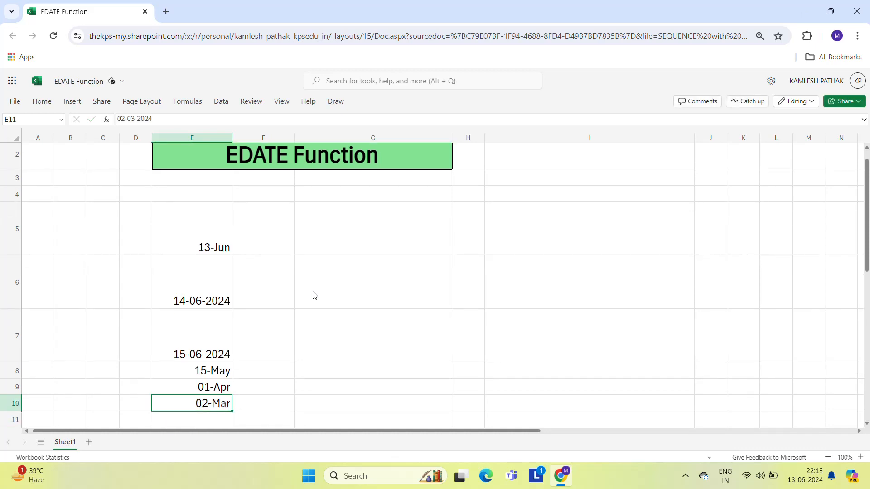
Step: Format the dates in E5:E10 with the Date category and the *14 March 2012 type
key("Up")
key("Up")
key("Up")
key("Up")
key("Up")
key("ctrl+shift+Down")
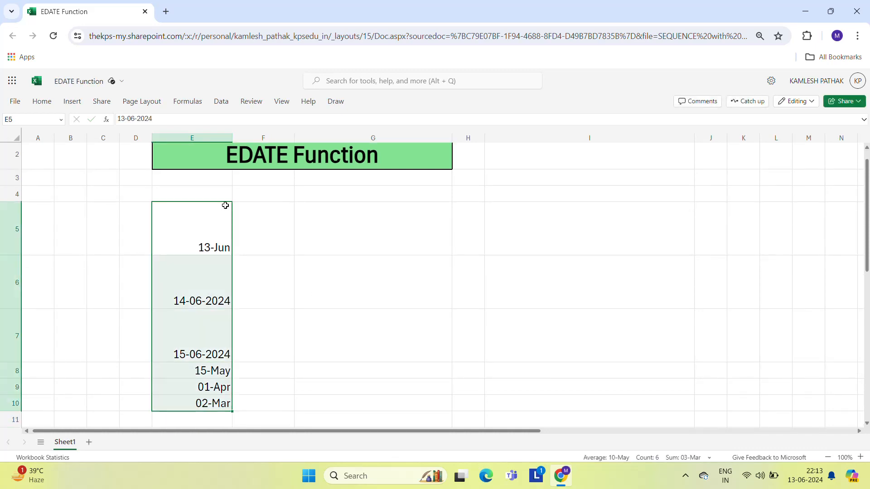
right_click(196, 314)
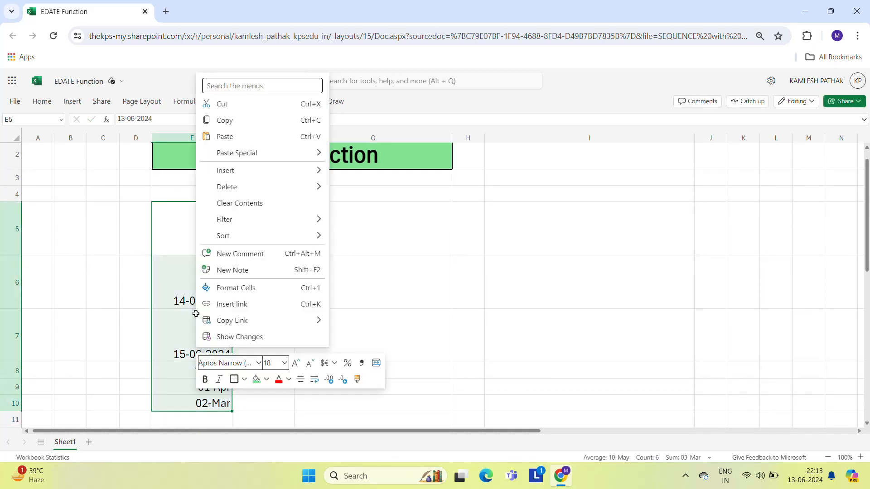
left_click(247, 290)
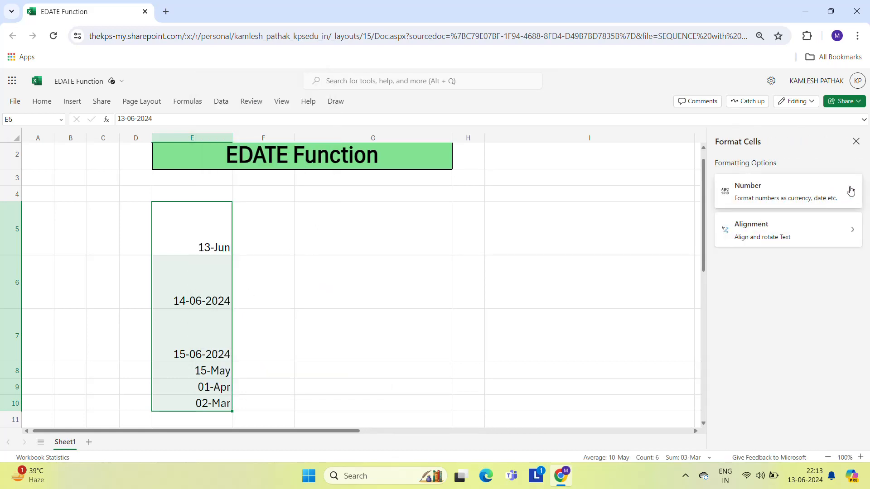
left_click(851, 190)
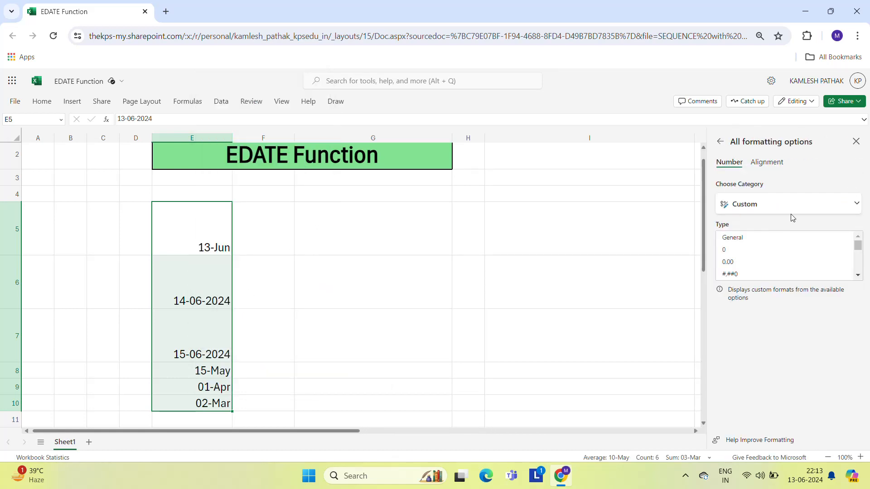
left_click(810, 213)
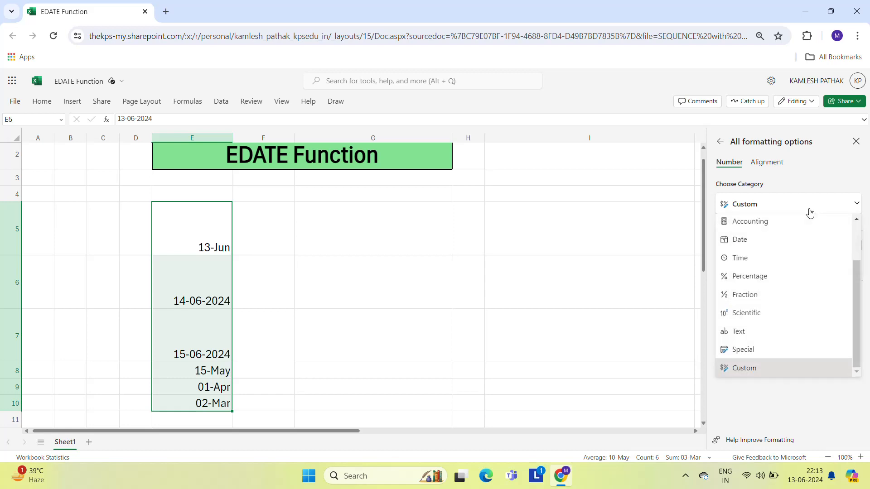
left_click(751, 254)
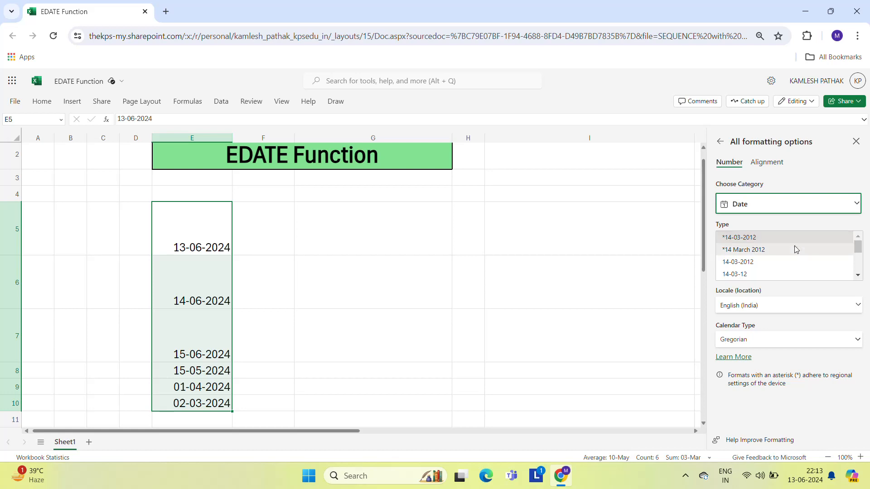
left_click(767, 254)
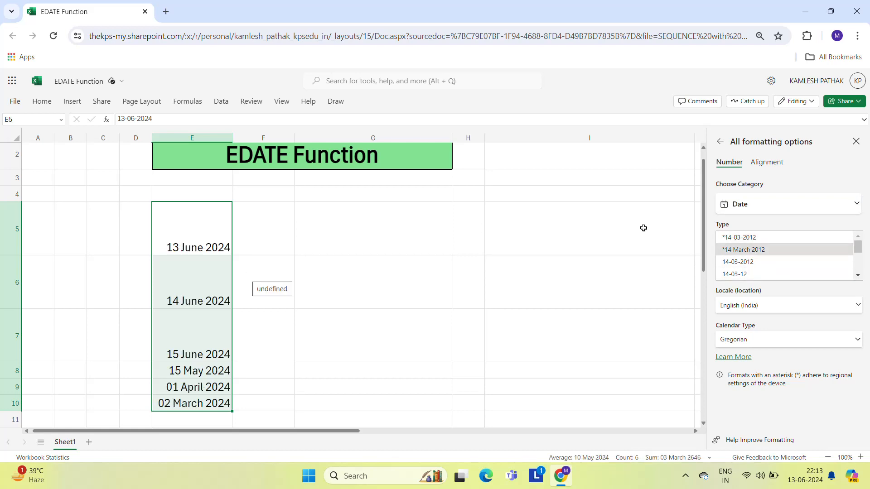
left_click(856, 141)
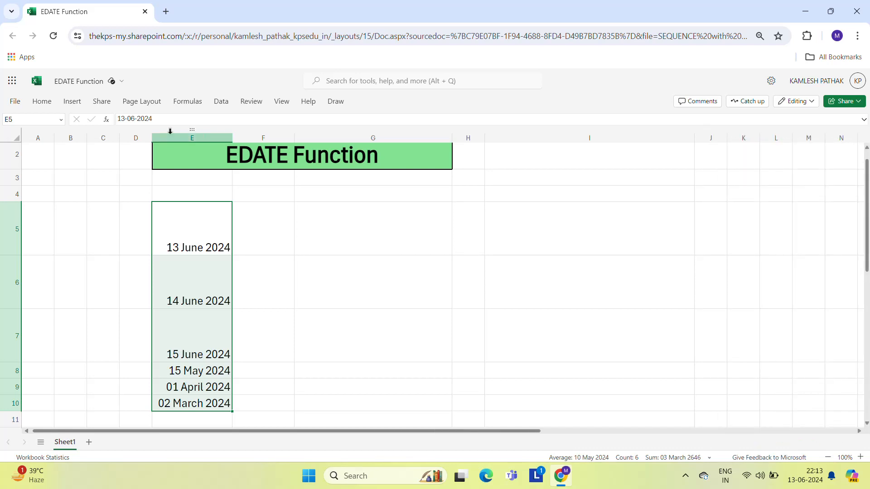
Step: Center the dates in E5:E10 horizontally and align them to the middle vertically
left_click(45, 102)
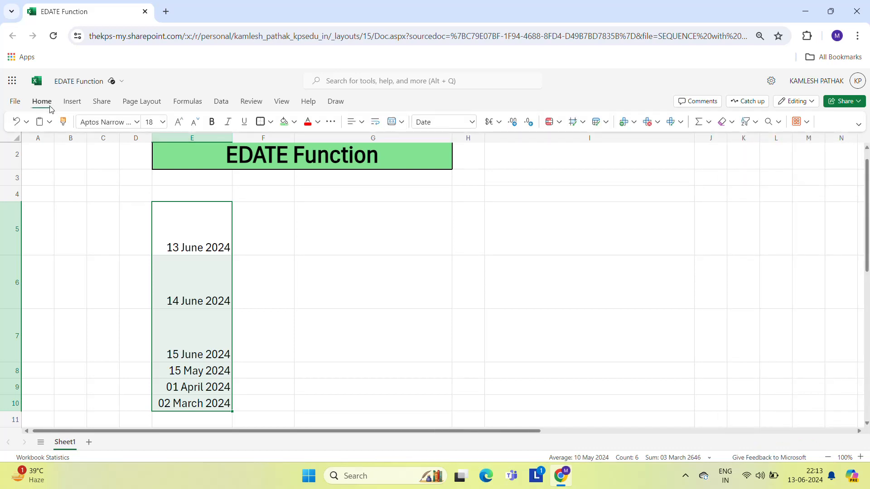
left_click(361, 122)
left_click(376, 161)
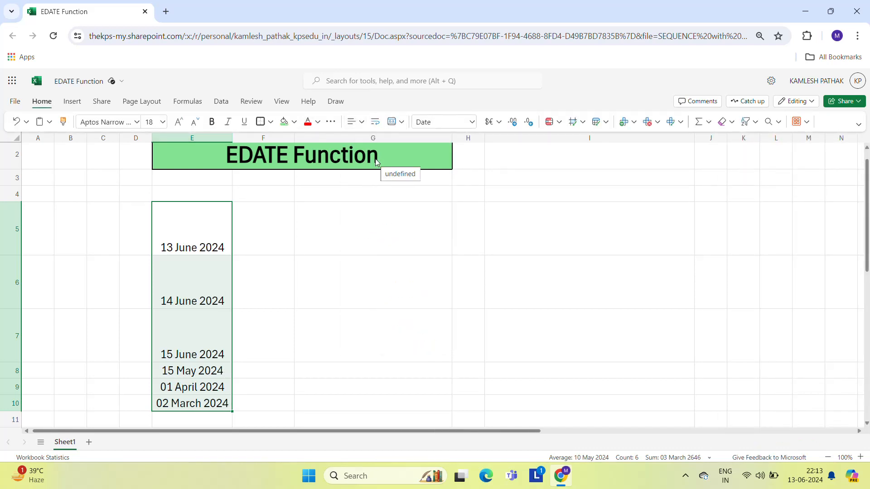
left_click(362, 123)
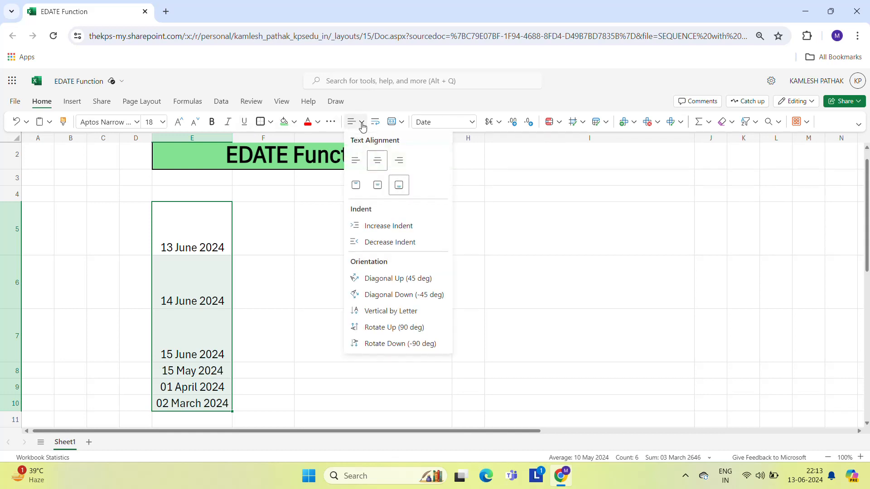
left_click(377, 185)
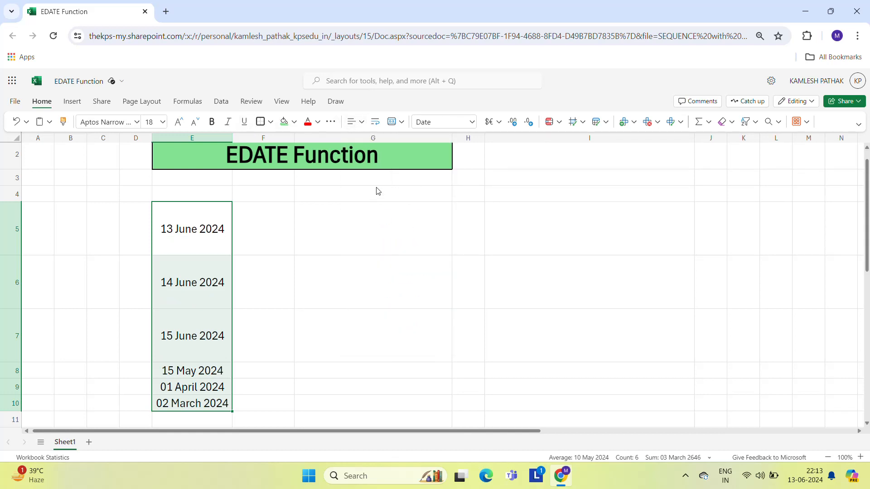
Step: Add the bold header Date in cell E4 above the date column
left_click(213, 238)
key("Right")
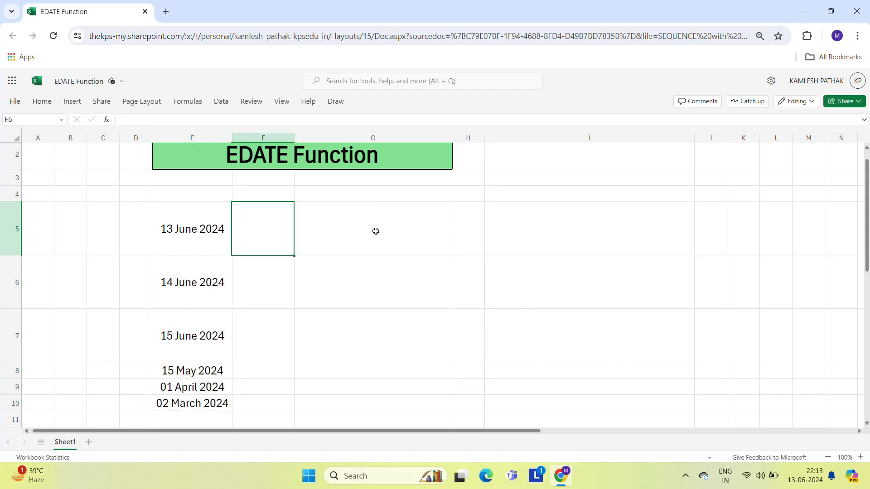
key("Left")
key("Up")
key("Up")
key("Down")
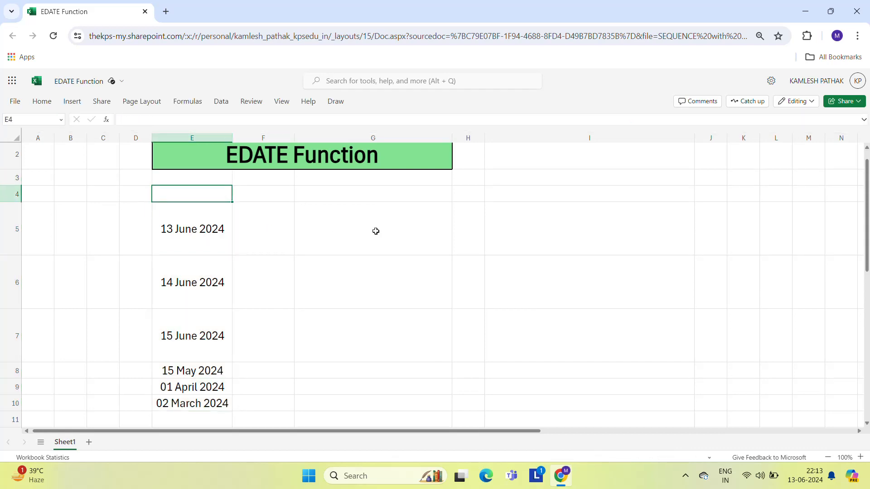
type("Date")
key("Return")
key("Up")
key("ctrl+b")
key("Right")
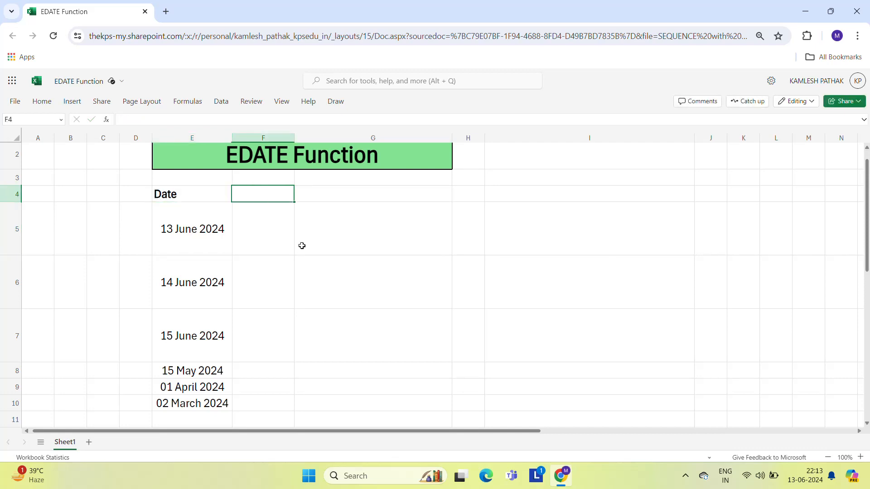
key("Down")
key("Up")
key("Down")
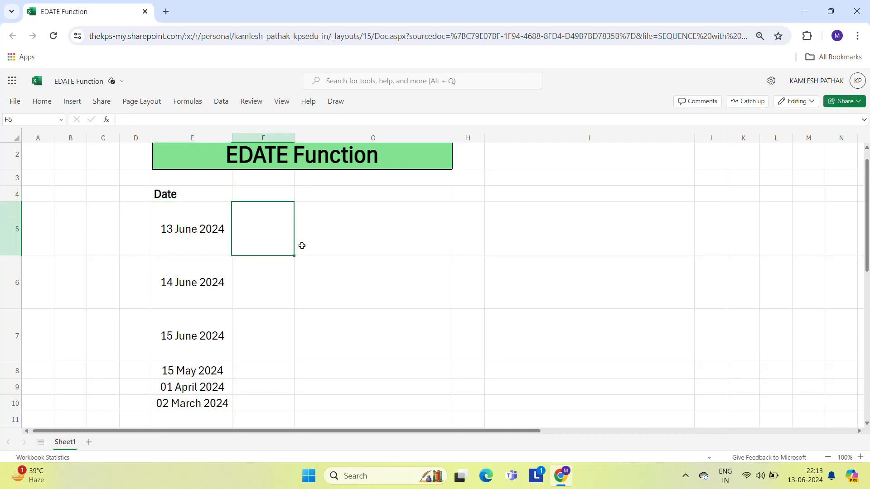
type("1")
key("Return")
key("Up")
key("Delete")
Step: Enter the numbers 1, 2, 3, 4, 5 and 7 in cells F5 to F10 beside the dates
type("1")
key("Return")
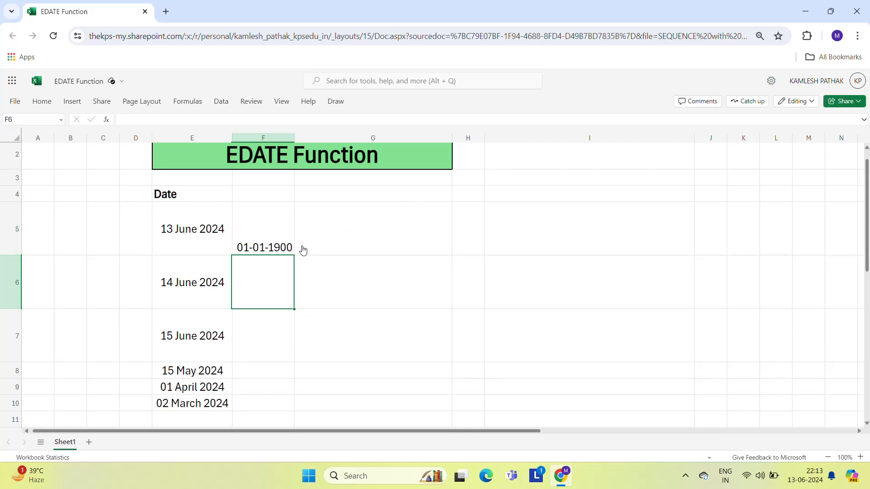
type("2")
key("Return")
type("3")
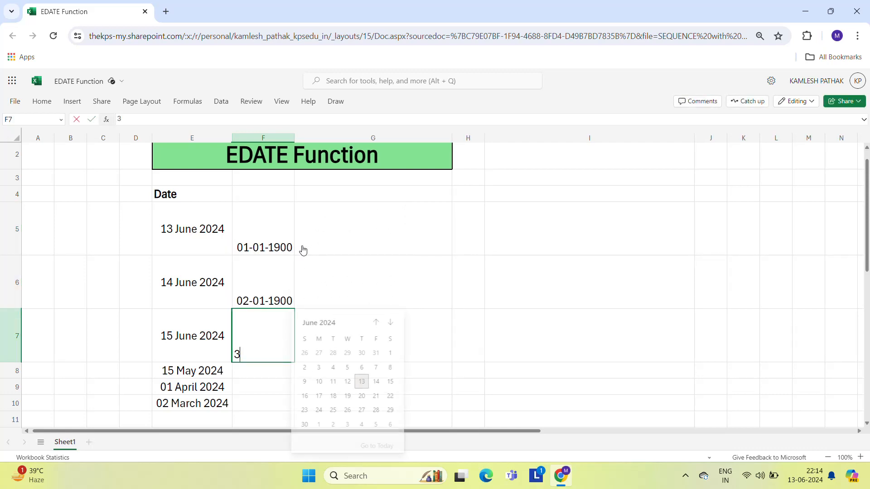
key("Return")
type("4")
key("Return")
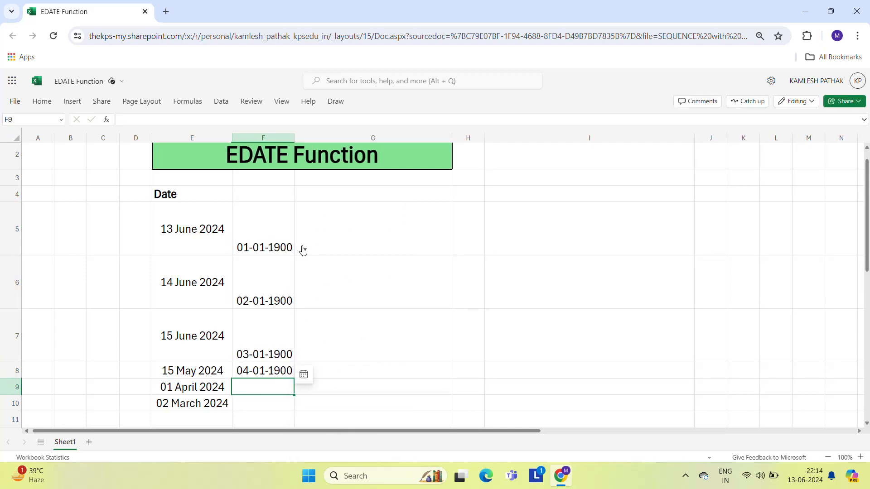
type("5")
key("Return")
type("7")
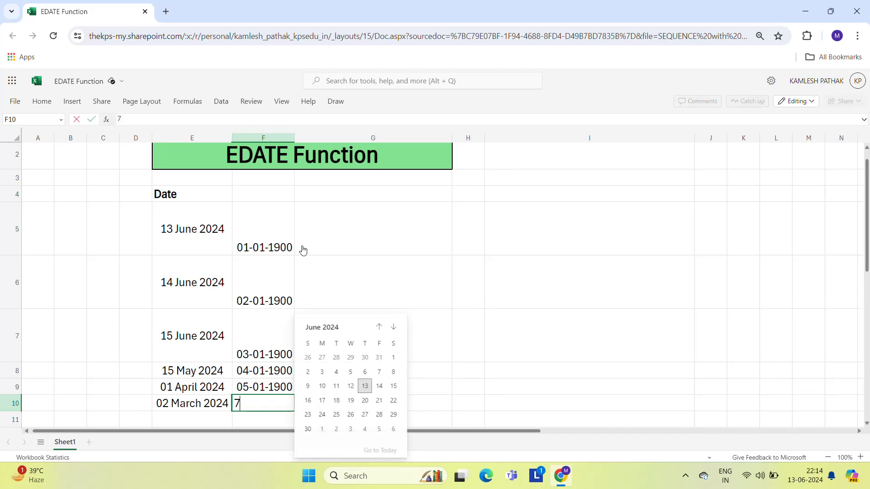
key("Return")
Step: Format the values in F5:F10 with the Number category
key("Up")
key("Up")
key("Up")
key("Up")
key("Up")
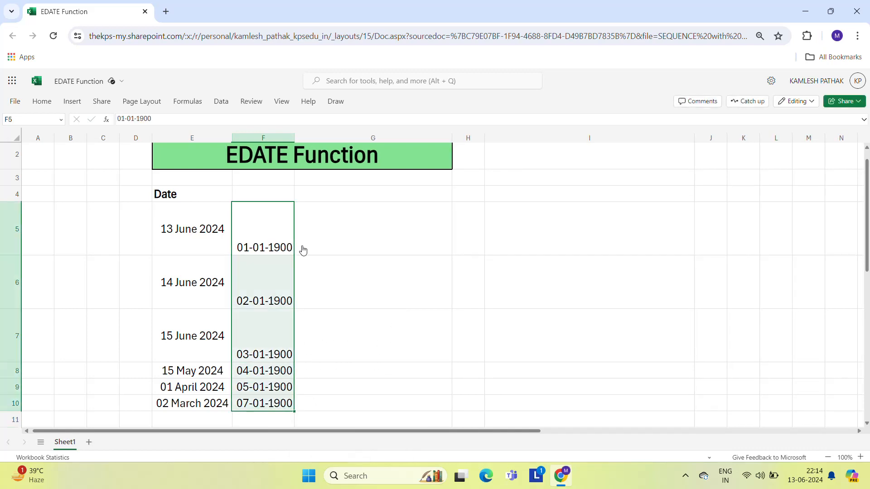
key("ctrl+shift+Down")
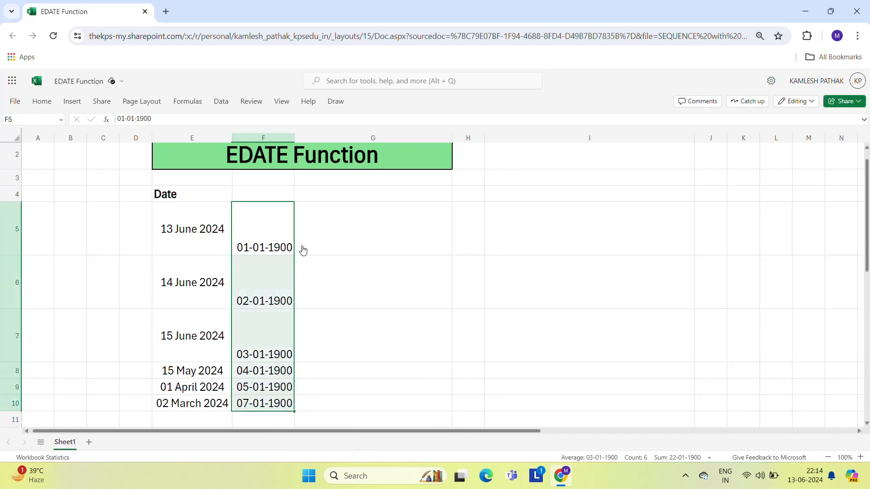
right_click(279, 362)
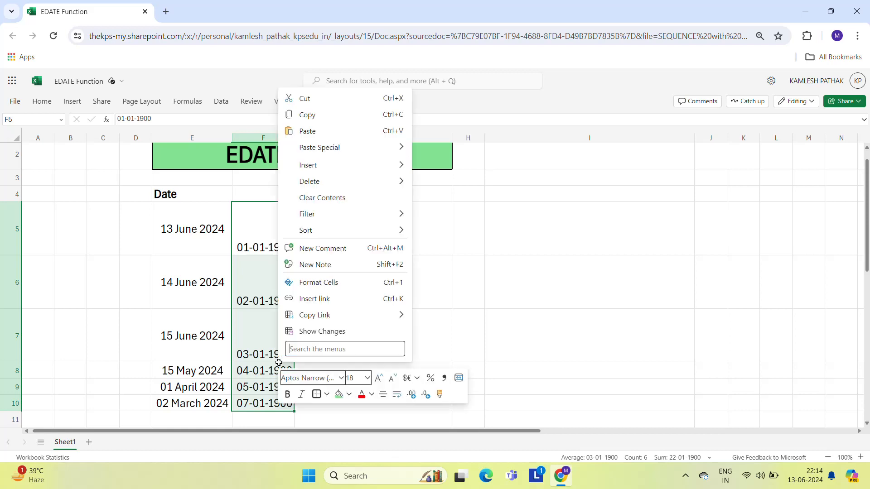
left_click(329, 283)
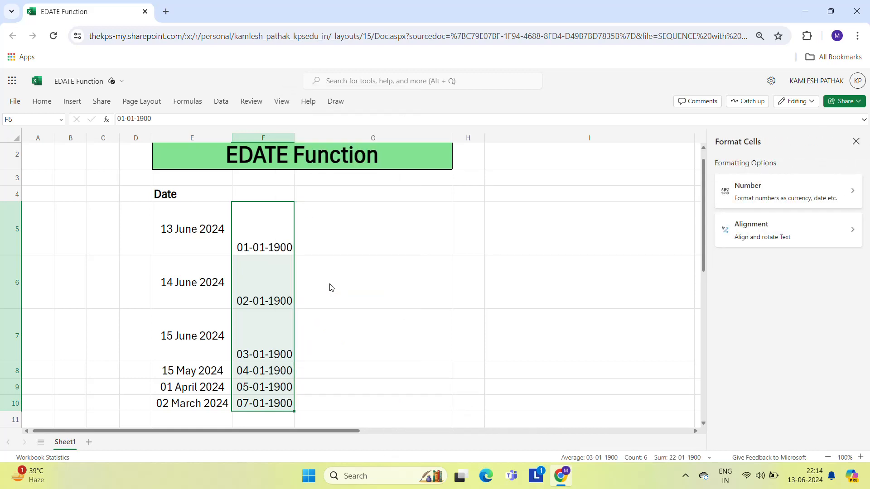
left_click(784, 193)
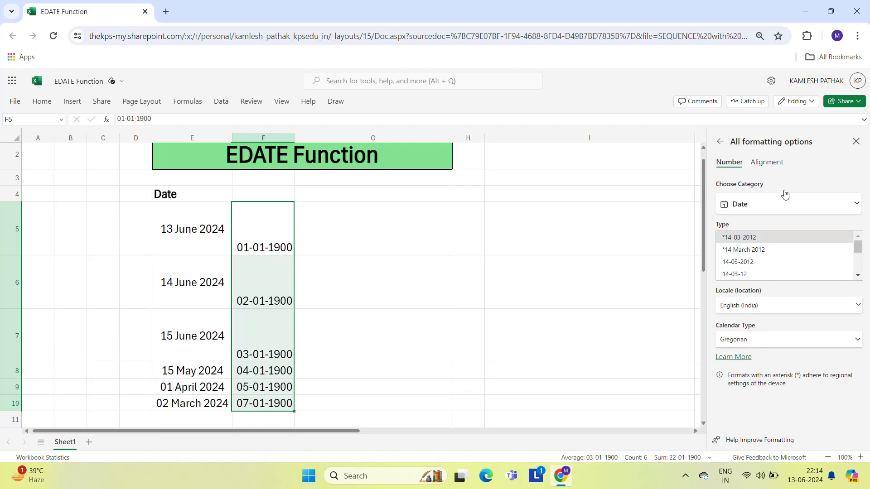
left_click(831, 203)
left_click(750, 242)
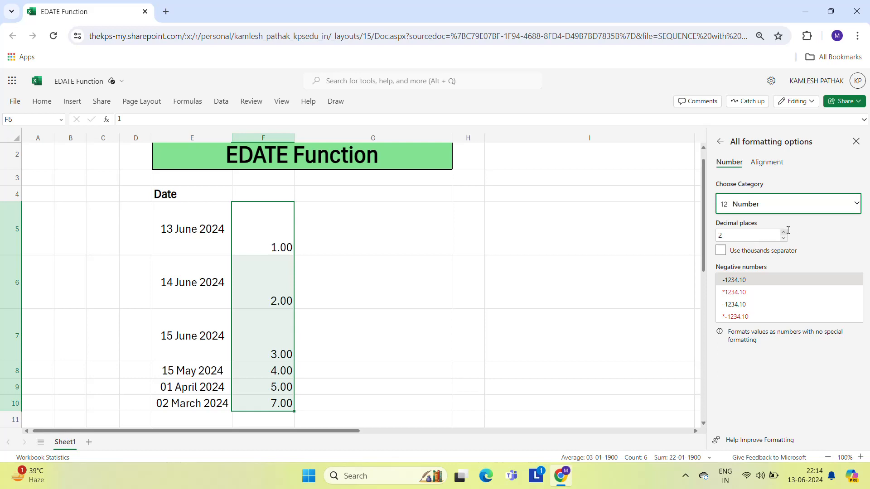
Step: Reduce the numbers in F5:F10 to zero decimal places
double_click(731, 237)
key("BackSpace")
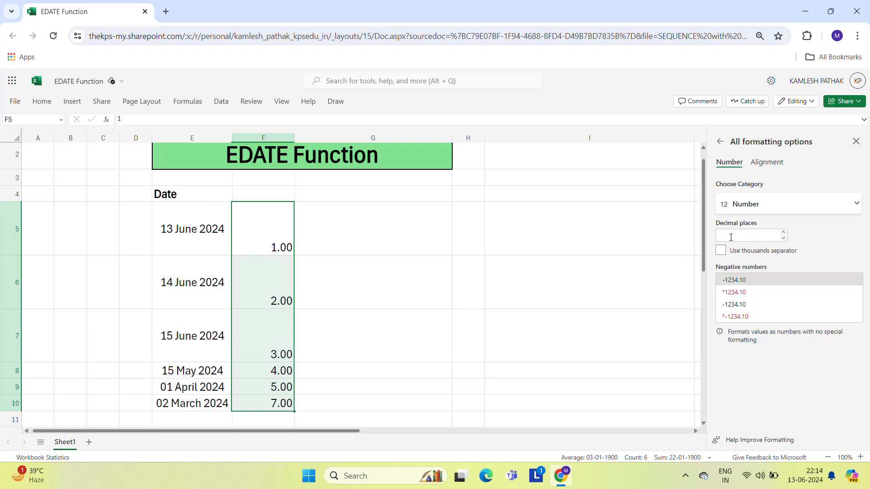
type("0")
left_click(857, 141)
left_click(42, 101)
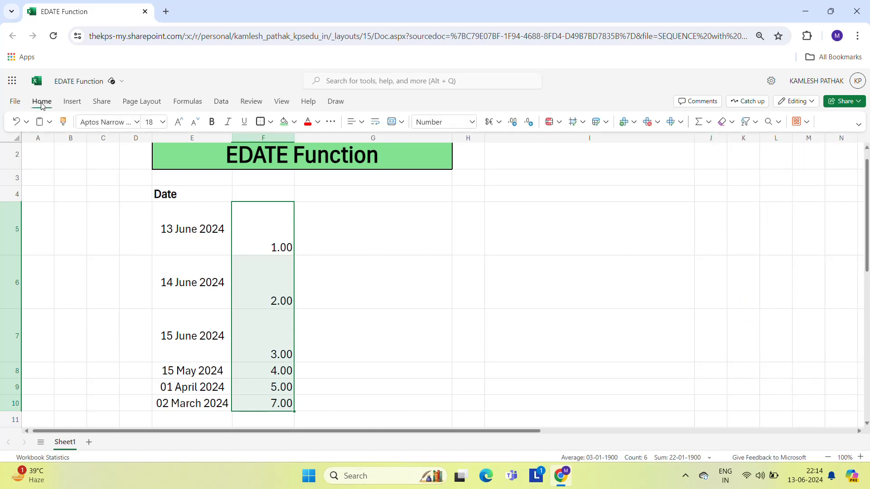
left_click(527, 123)
left_click(528, 123)
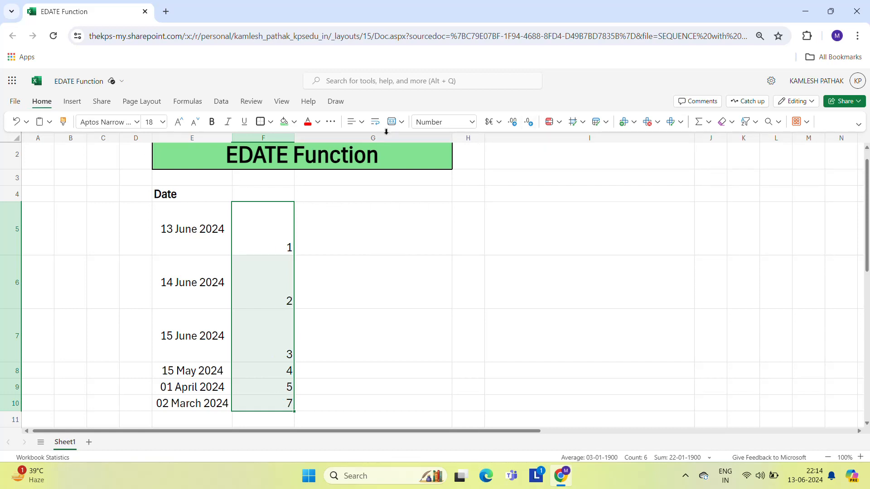
Step: Center the numbers in F5:F10 horizontally and align them to the middle vertically
left_click(361, 122)
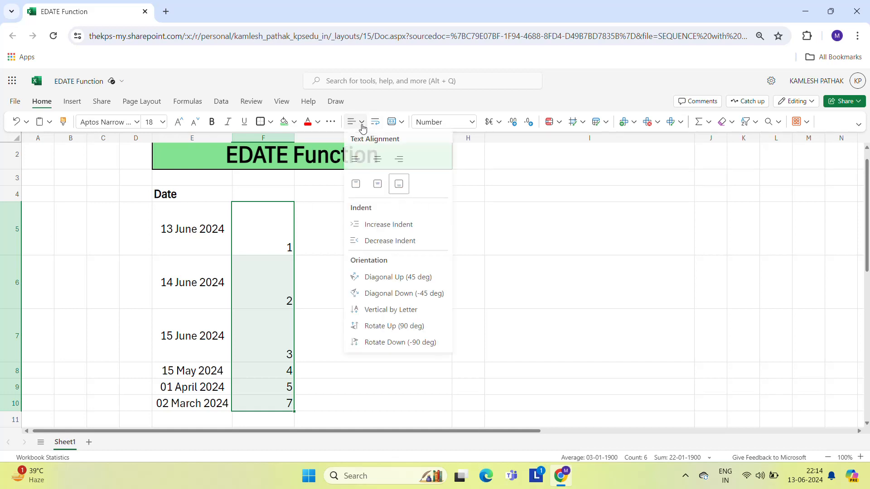
left_click(377, 162)
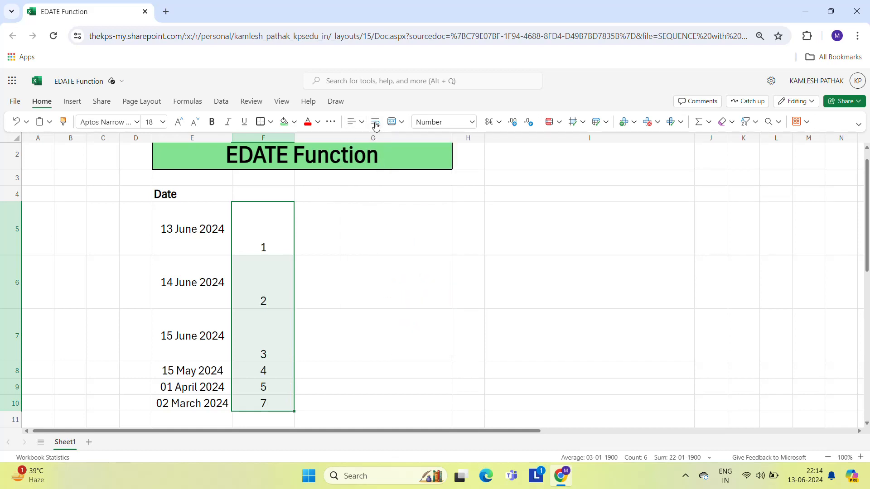
left_click(361, 122)
left_click(379, 188)
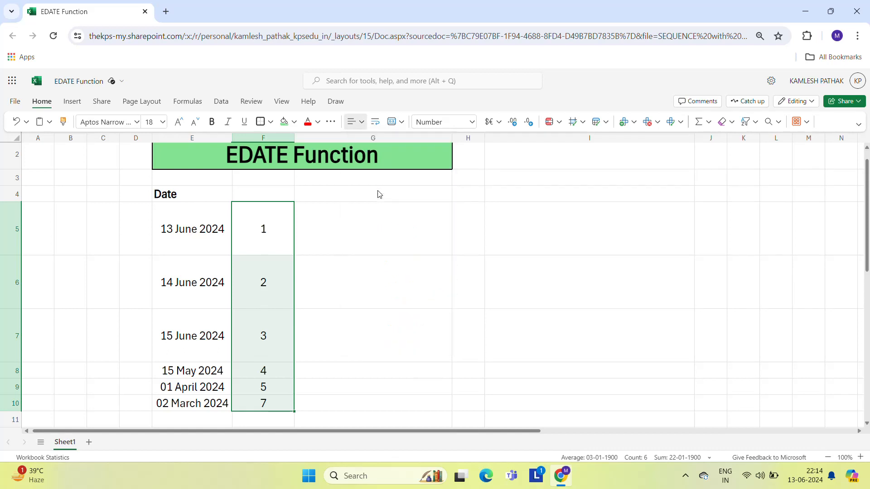
Step: Examine the start dates in column E and the numbers of months beside them in column F
left_click(326, 234)
key("Left")
key("Left")
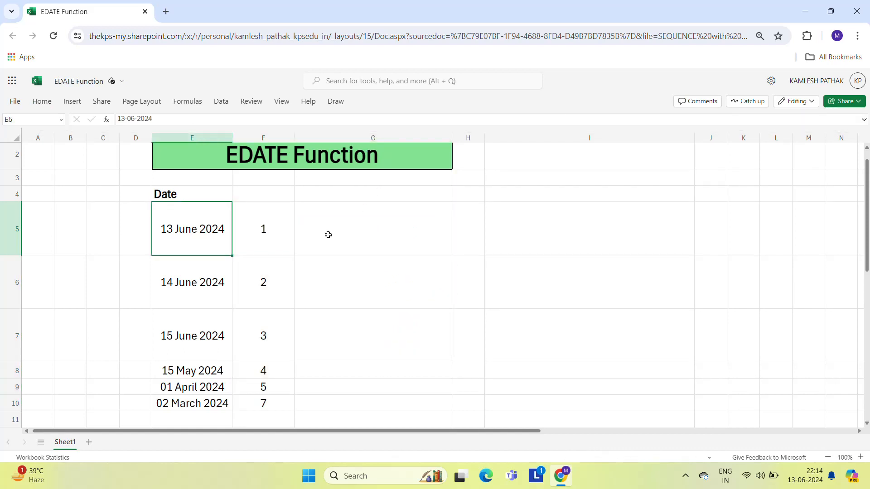
key("Right")
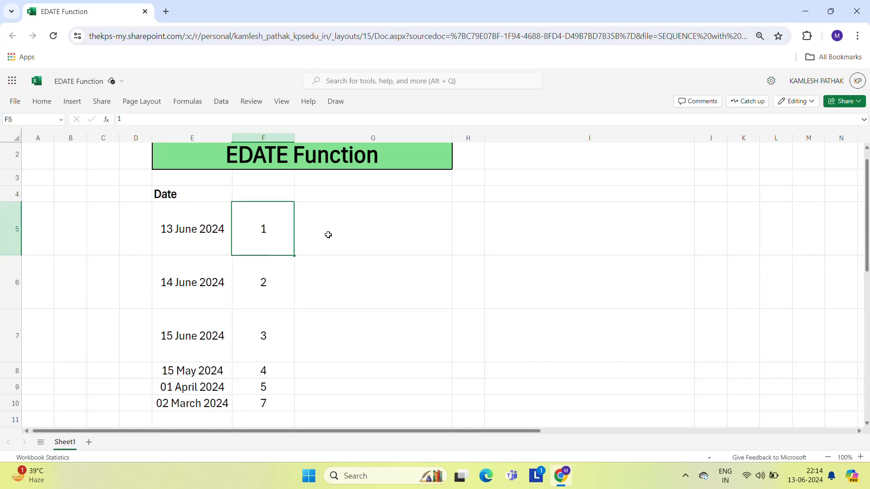
key("Down")
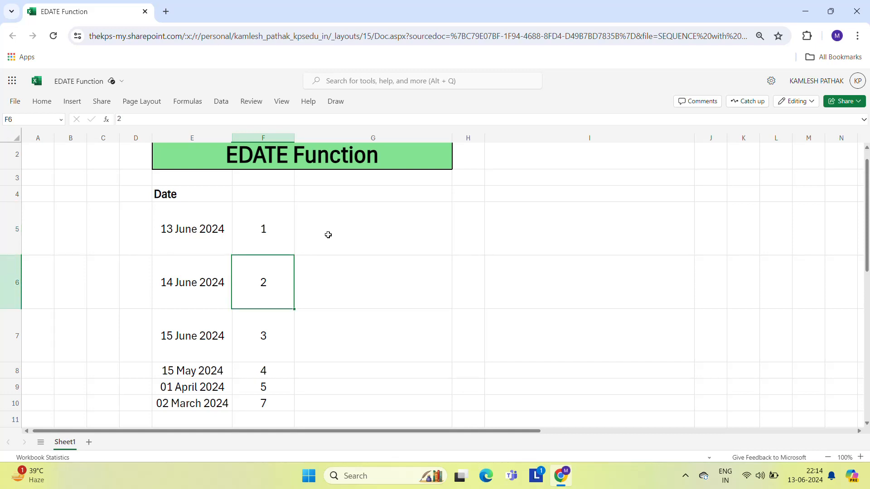
key("Up")
key("Left")
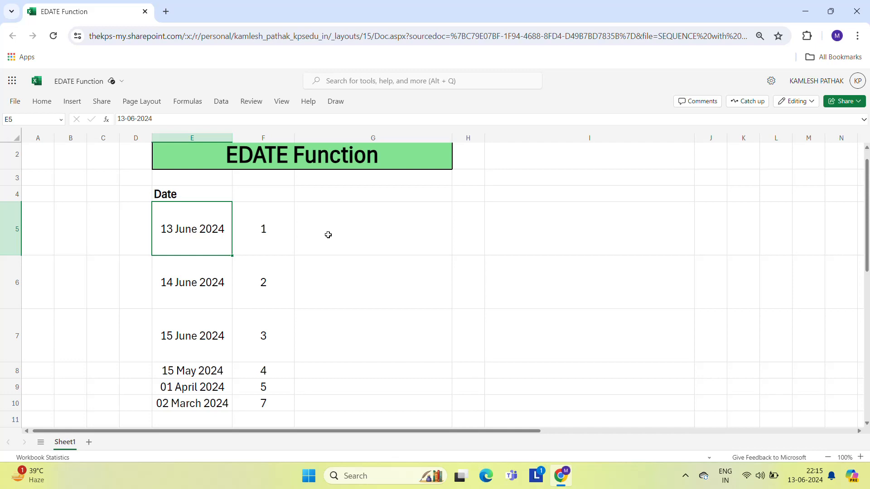
key("Right")
key("Up")
key("Up")
key("Up")
key("Up")
key("Down")
key("Down")
key("Down")
key("Down")
Step: Enter the formula =EDATE(E5,F5) in cell G5, using the date and the number of months in the same row
key("Right")
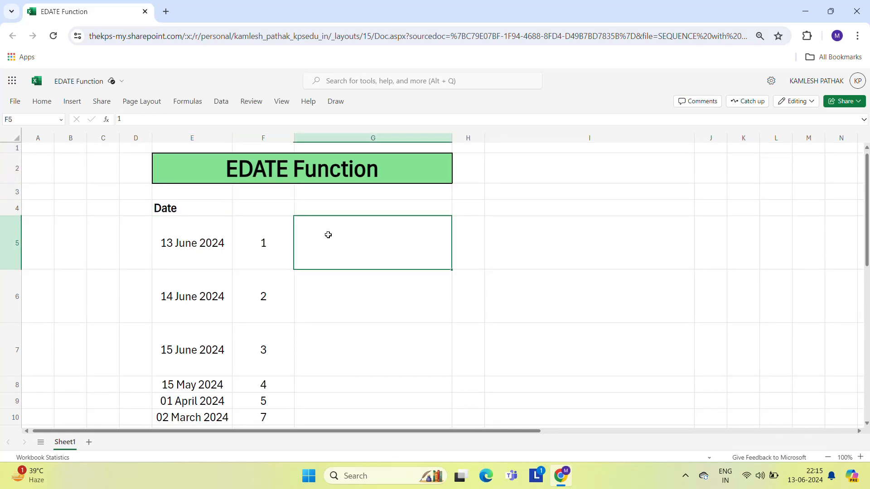
type("=ed")
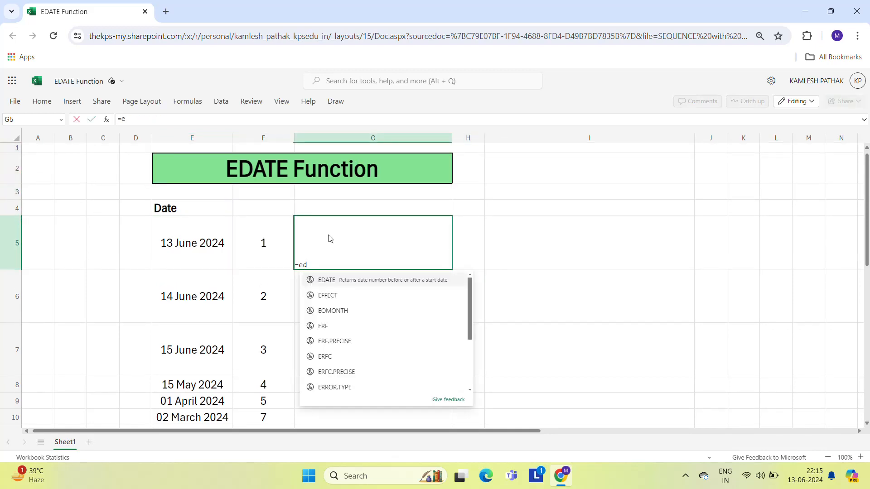
key("Tab")
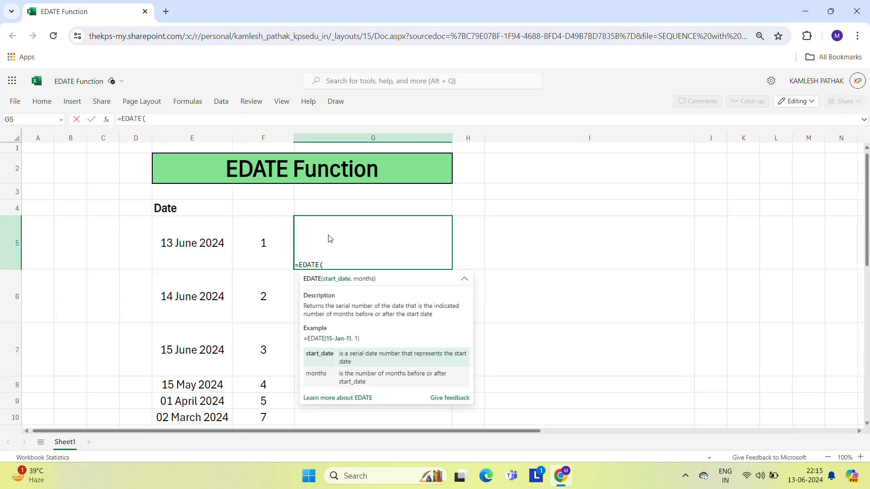
left_click(183, 249)
type(",")
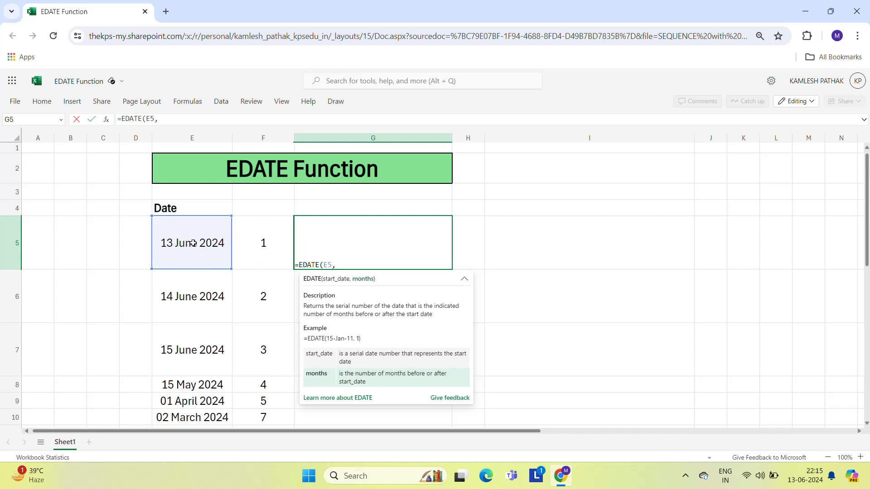
left_click(269, 250)
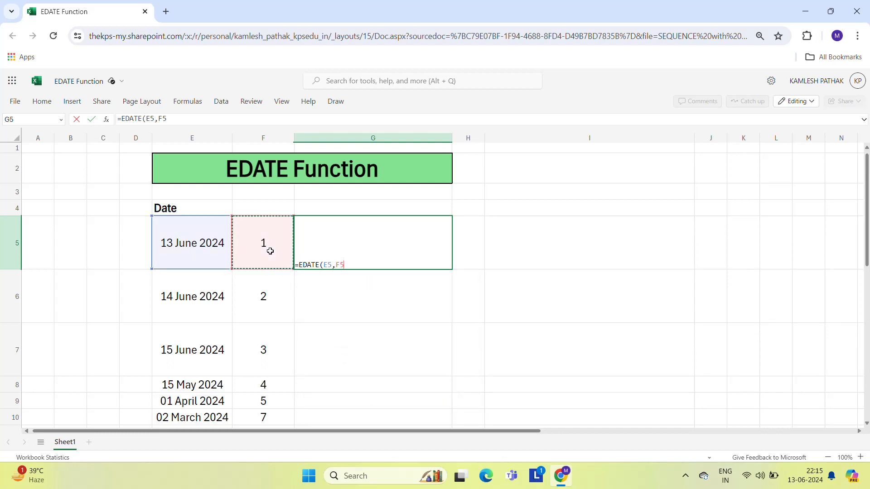
key("Return")
Step: Copy the EDATE formula from G5 down the column through G10
key("Up")
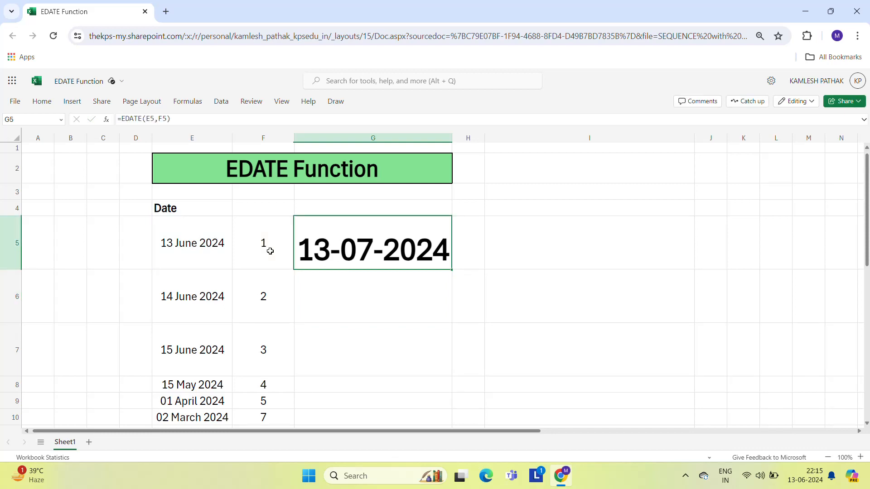
key("ctrl+c")
key("shift+Down")
key("shift+Down")
key("shift+Down")
key("shift+Down")
key("shift+Down")
key("shift+Down")
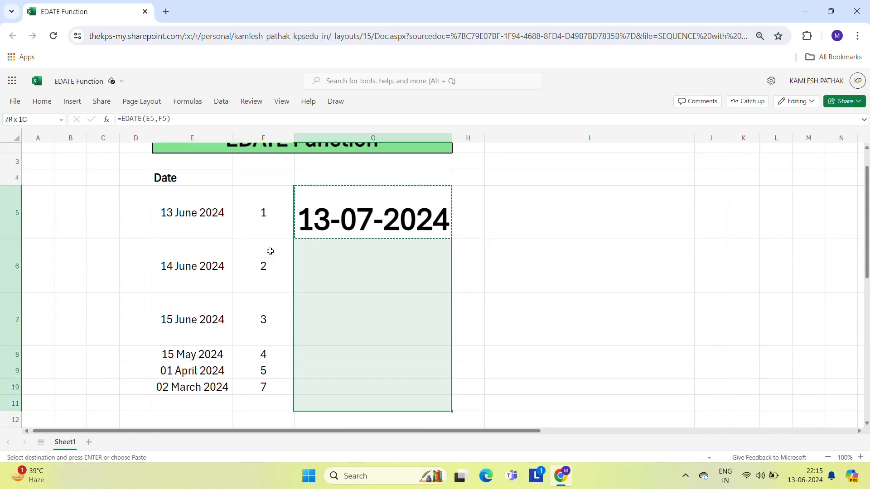
key("Return")
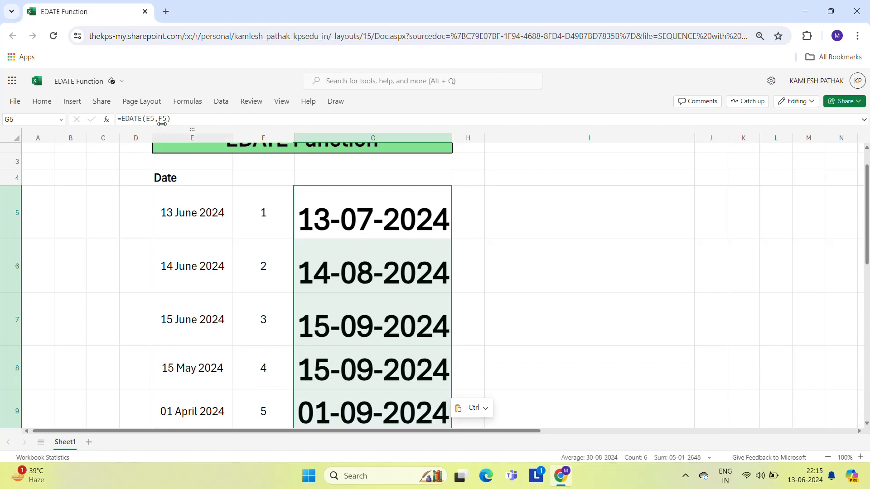
Step: Format G5:G10 as non-bold text at font size 18, aligned to the middle vertically
left_click(42, 101)
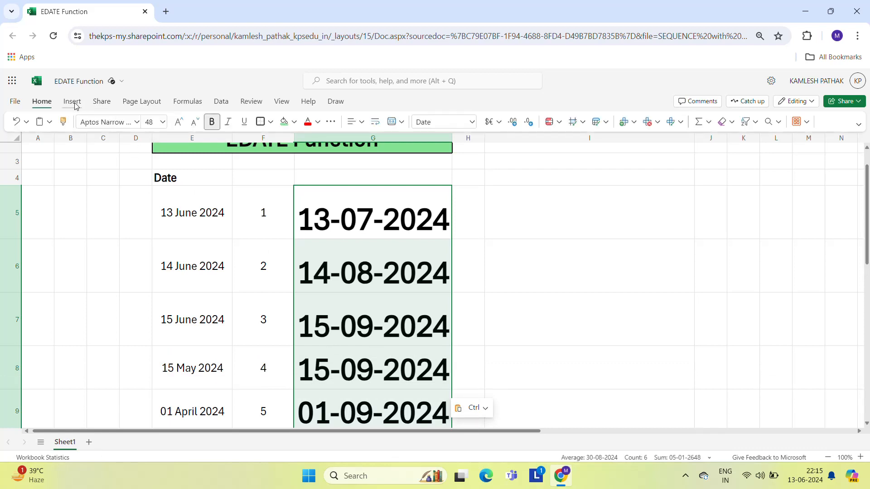
left_click(163, 122)
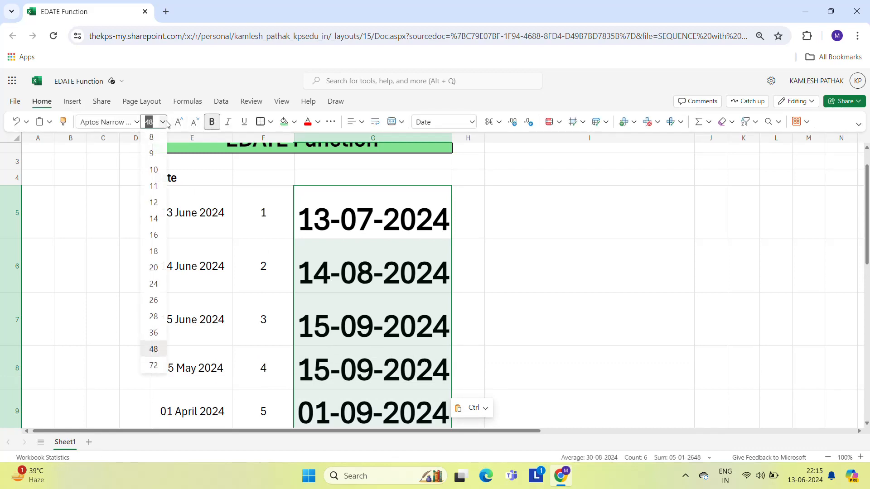
left_click(155, 252)
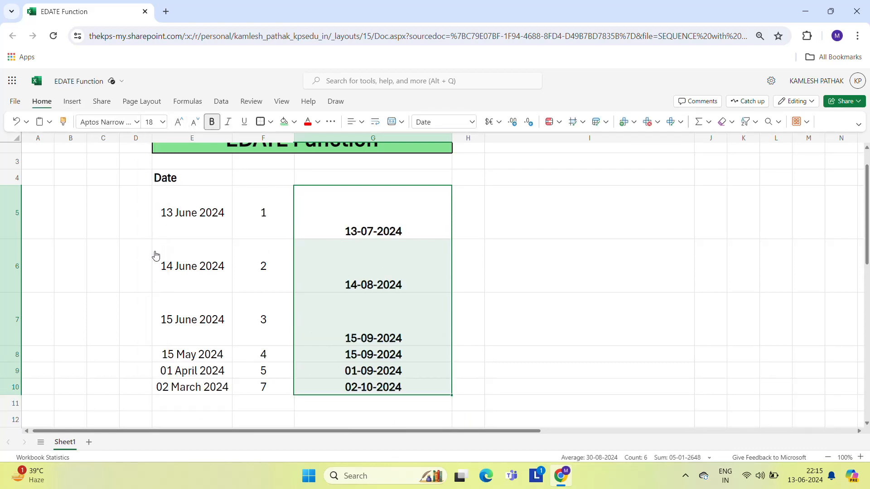
left_click(363, 127)
left_click(379, 186)
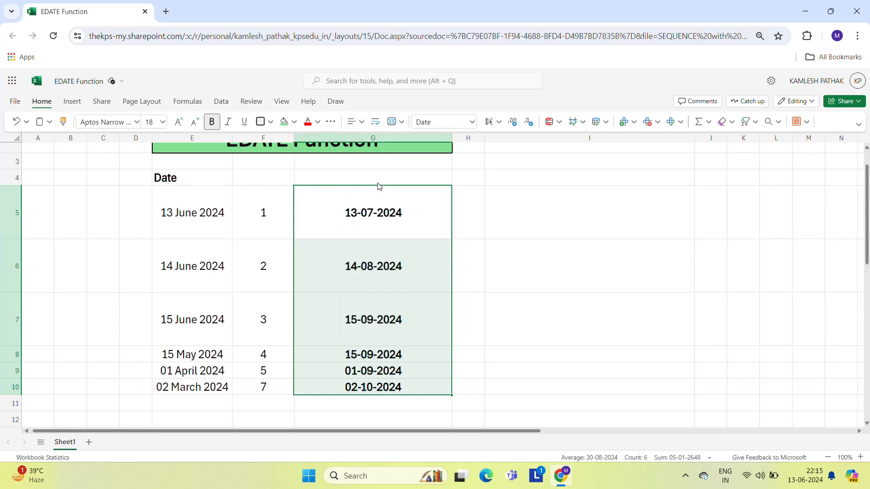
key("ctrl+b")
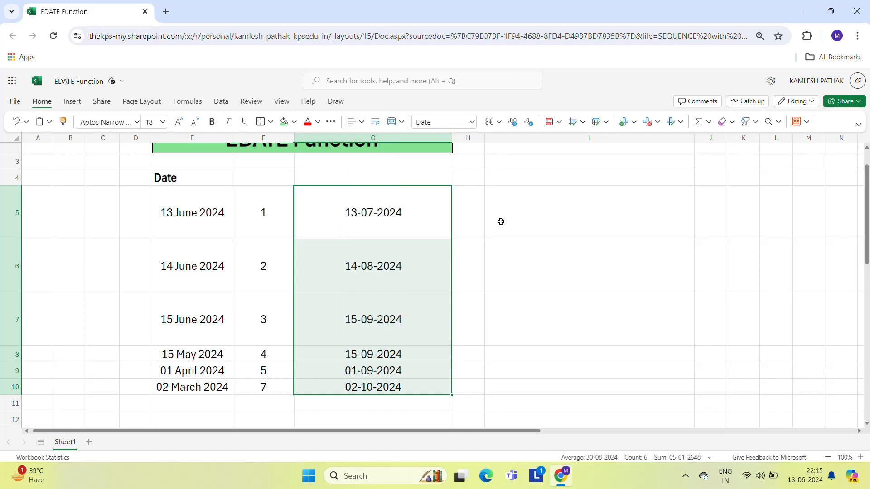
Step: Format the EDATE results in G5:G10 with the *14 March 2012 date type
right_click(389, 325)
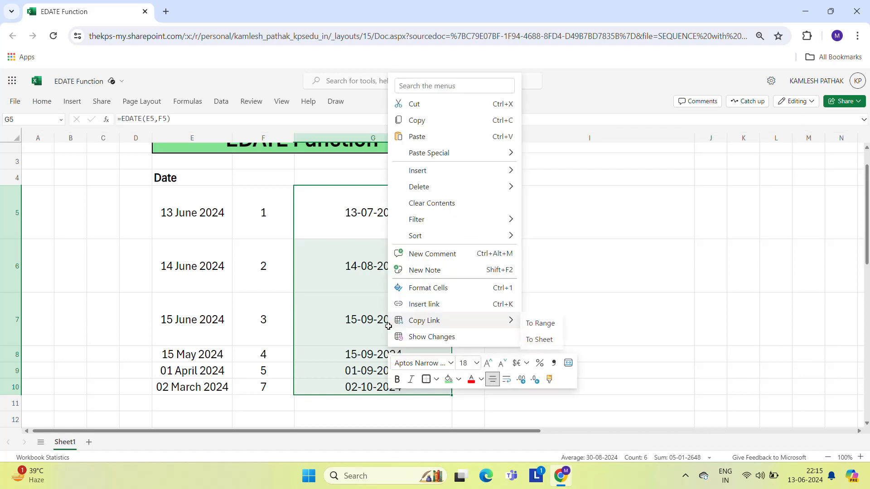
left_click(452, 293)
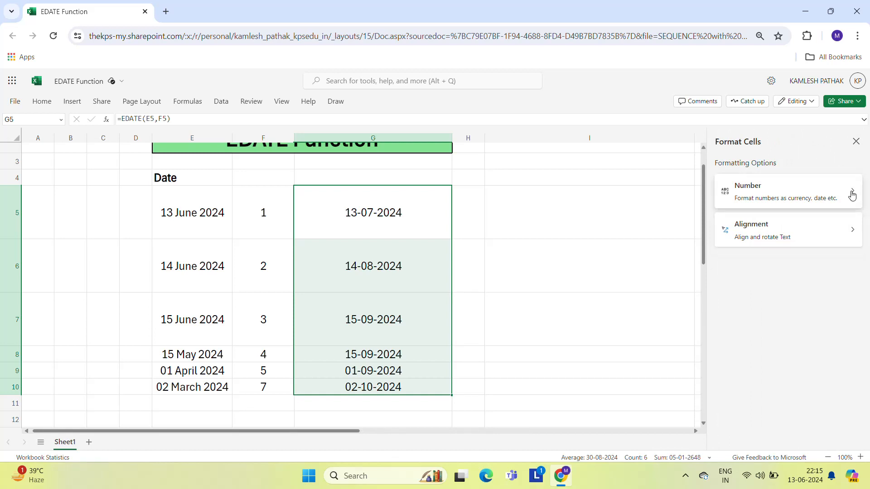
left_click(851, 195)
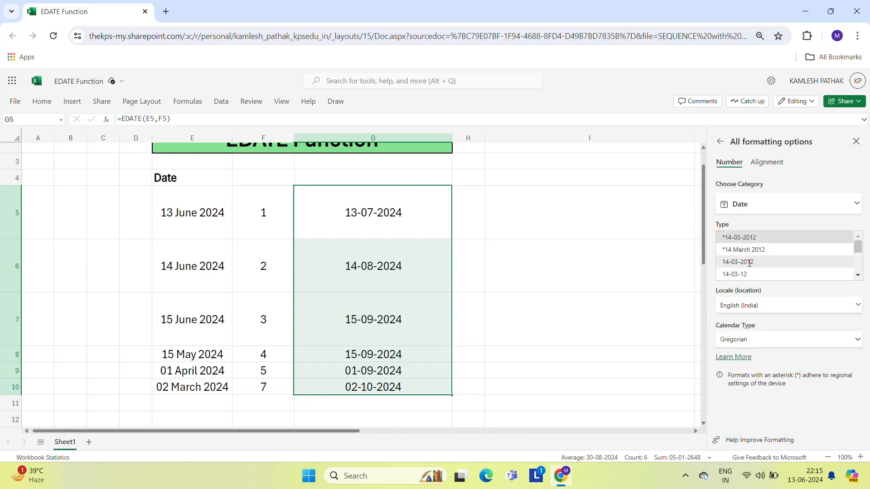
left_click(773, 249)
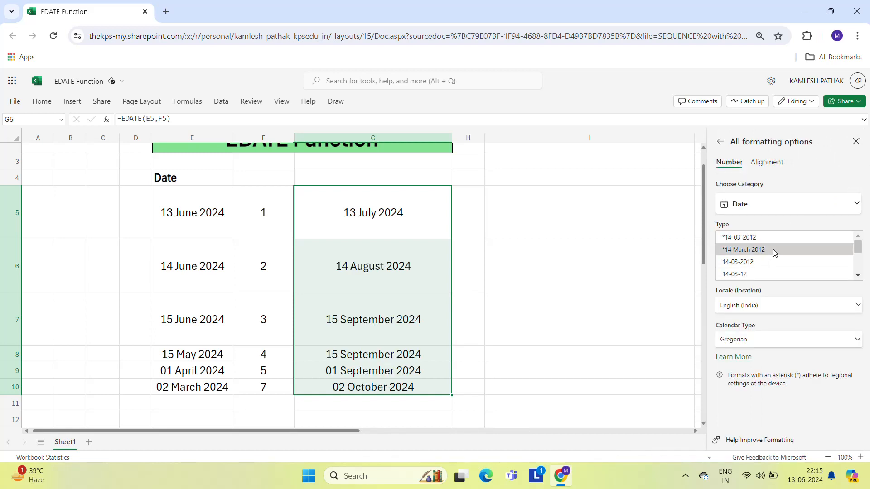
left_click(855, 141)
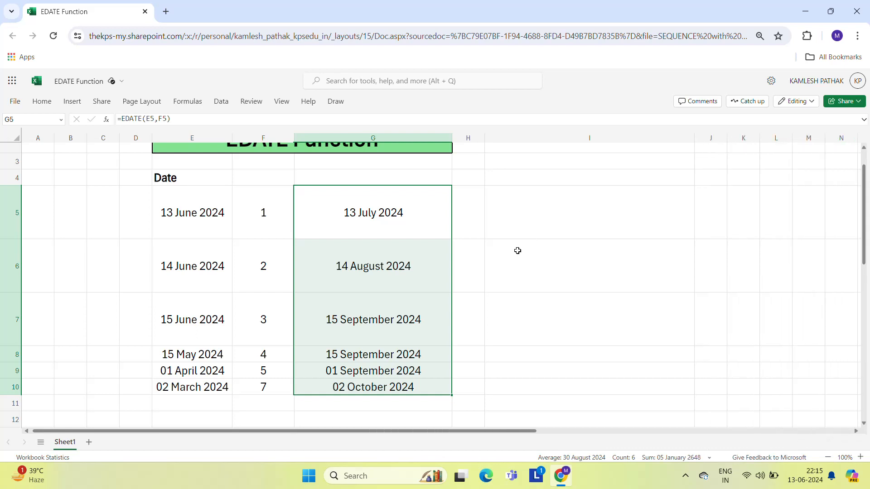
left_click(353, 255)
key("Up")
key("Left")
key("Left")
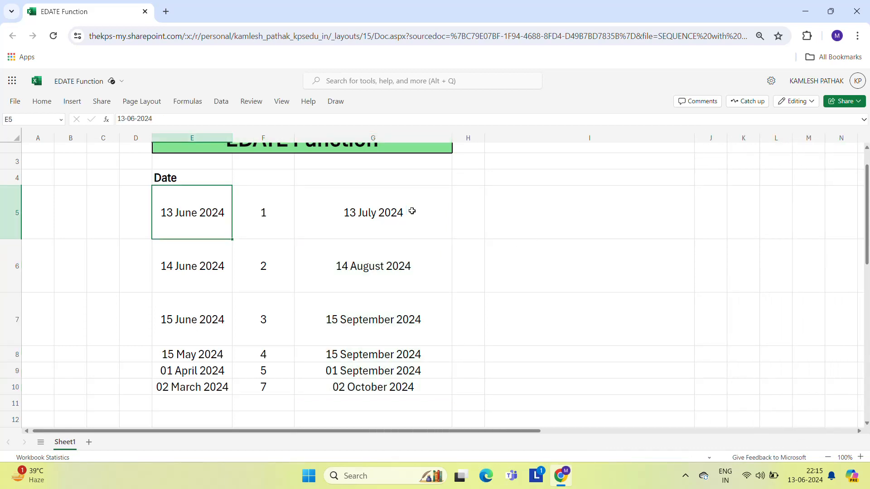
Step: Examine the start date in E5, the number of months in F5 and the EDATE result in G5
key("Right")
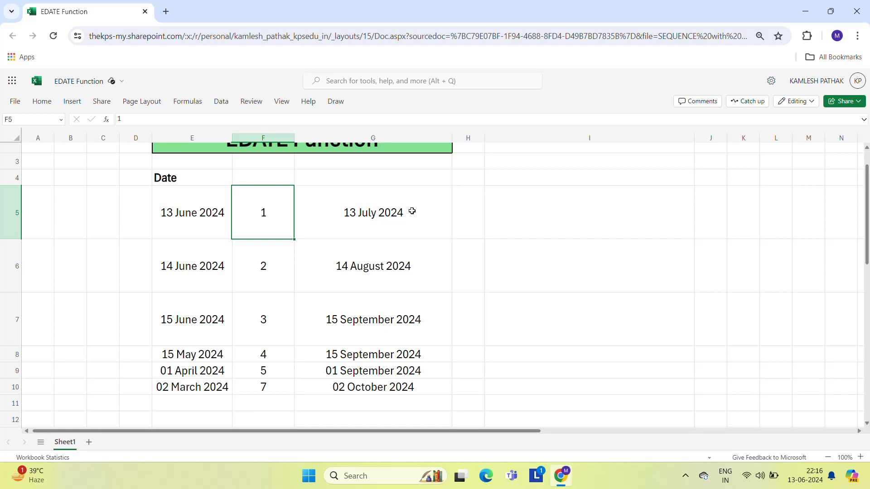
key("Left")
key("Right")
key("Right")
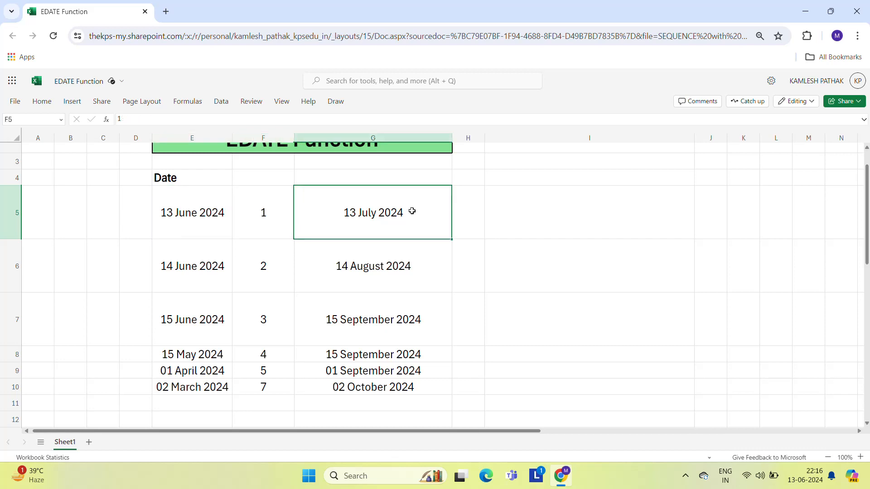
key("Left")
key("Left")
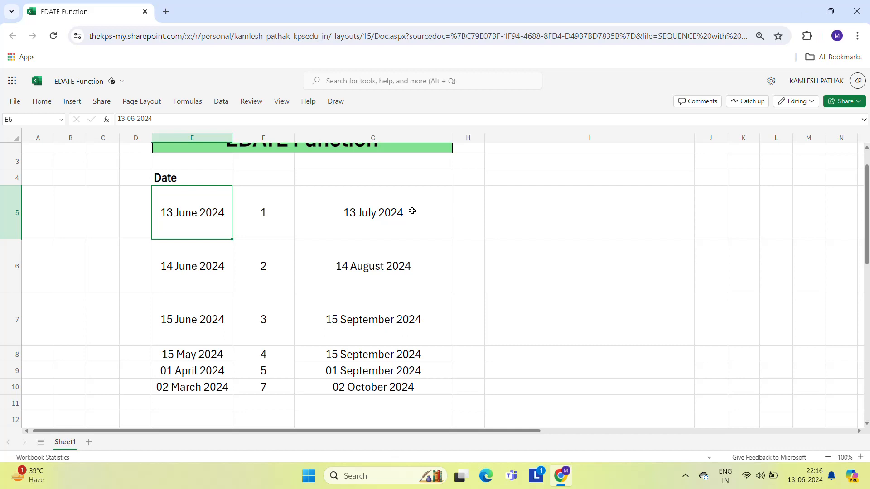
key("Right")
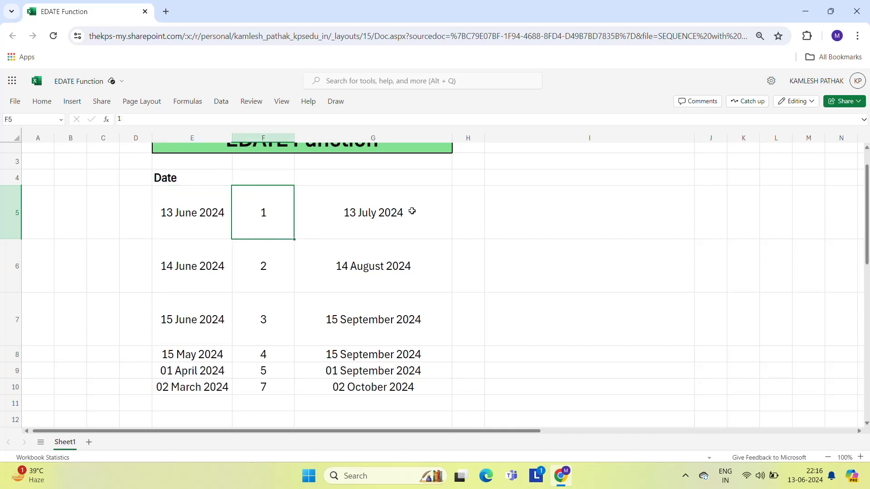
key("Right")
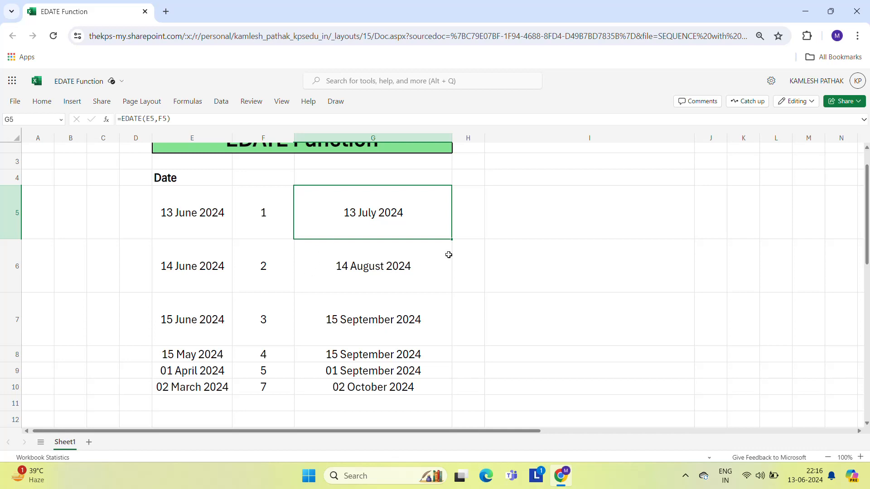
left_click(477, 242)
key("Up")
key("Up")
key("Up")
key("Up")
key("Up")
key("Down")
key("Down")
key("Down")
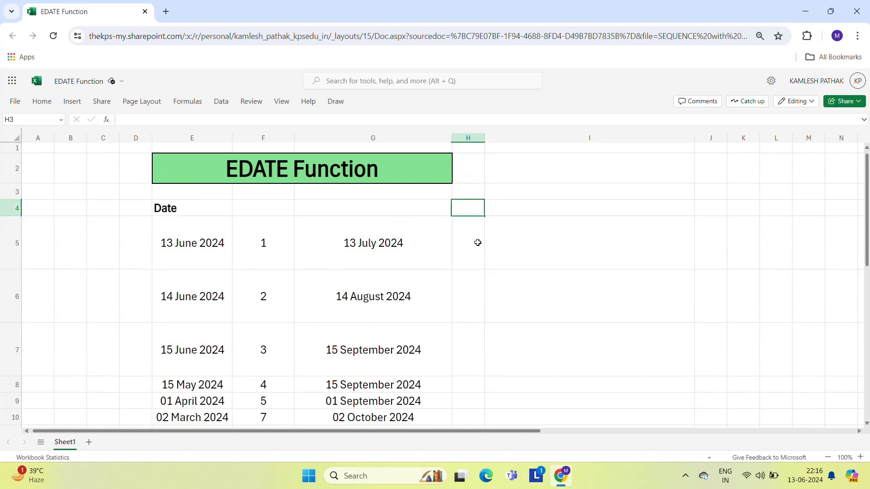
Step: Check the EDATE results in G7:G9 against the start dates and month counts in the same rows
key("Down")
key("Down")
key("Down")
key("Down")
key("Left")
key("Left")
key("Left")
key("Up")
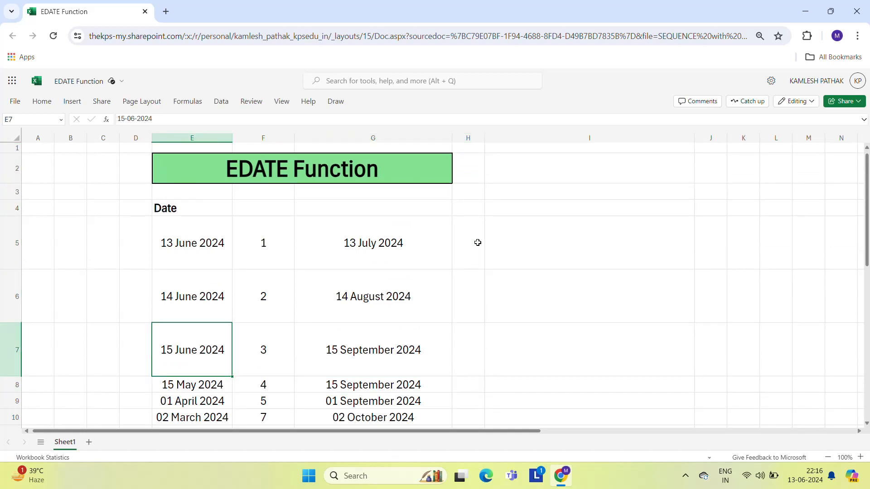
key("Right")
key("Right")
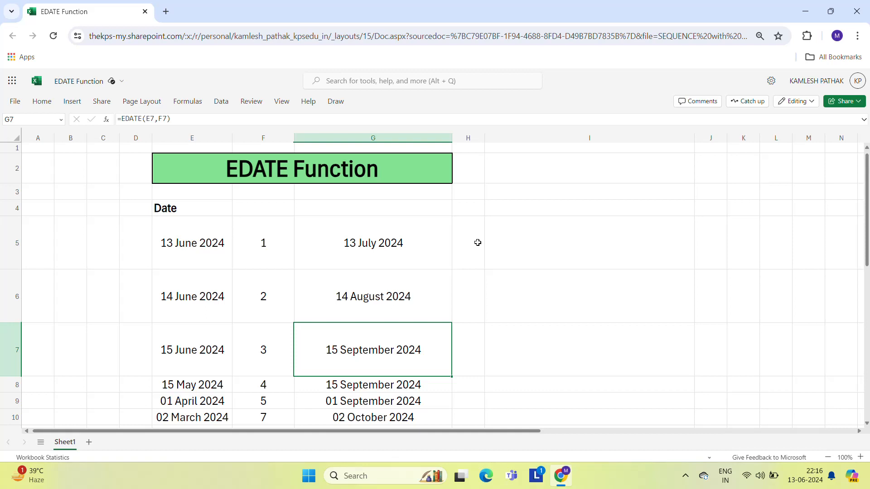
key("Left")
key("Left")
key("Down")
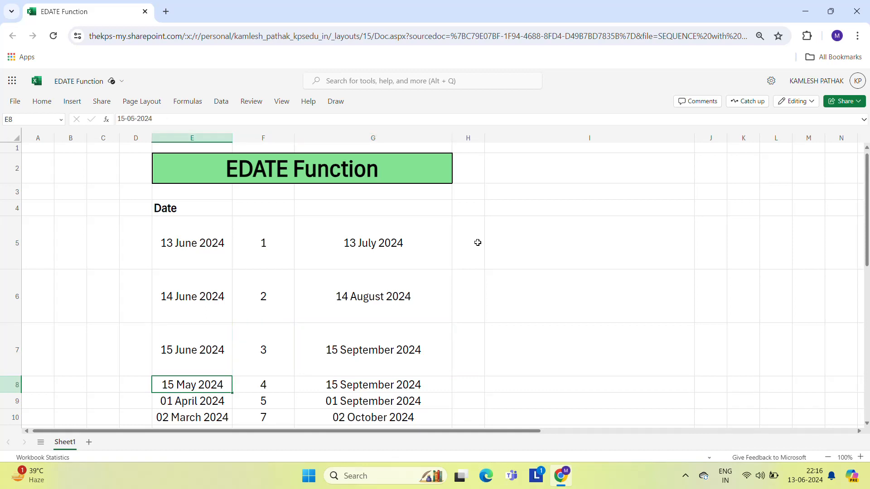
key("Right")
key("Right")
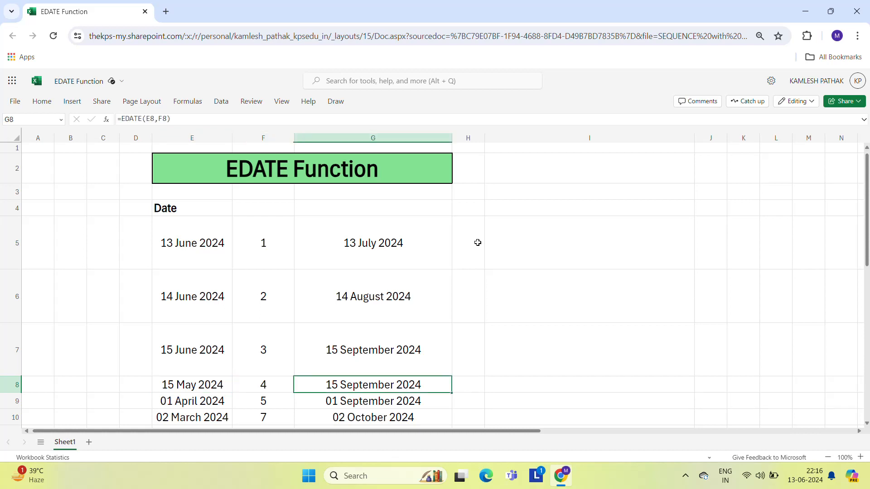
key("Left")
key("Left")
key("Down")
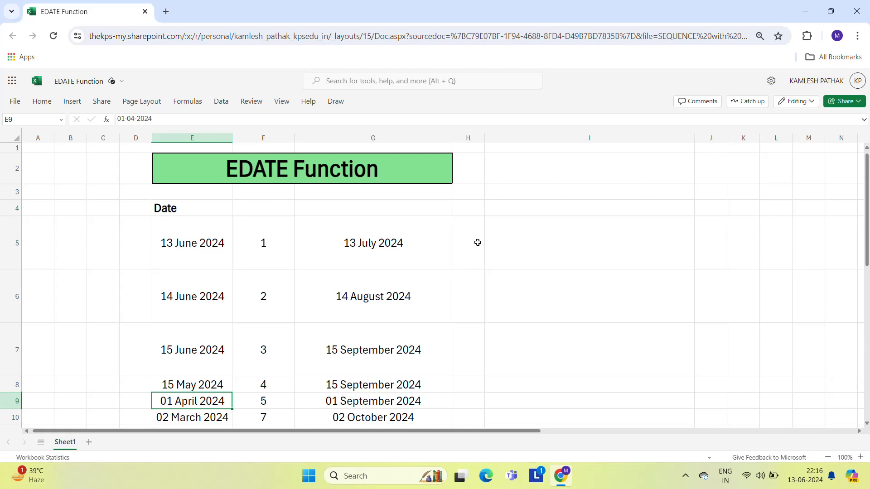
key("Right")
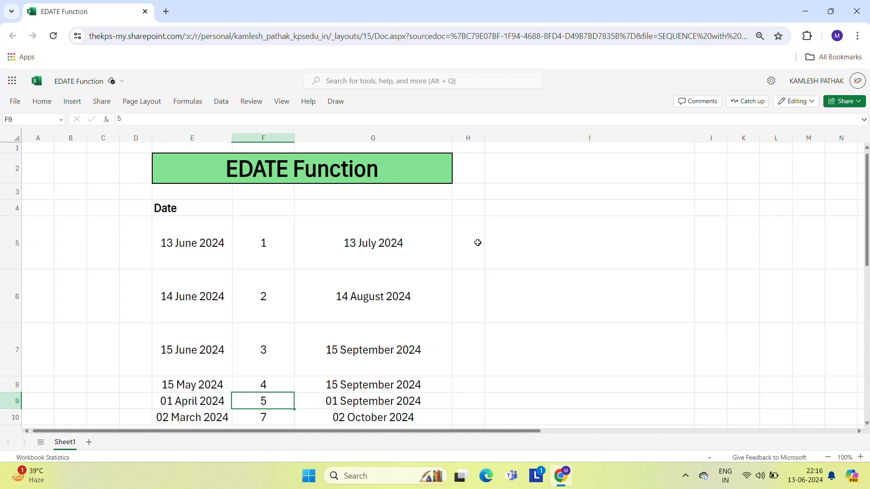
key("Right")
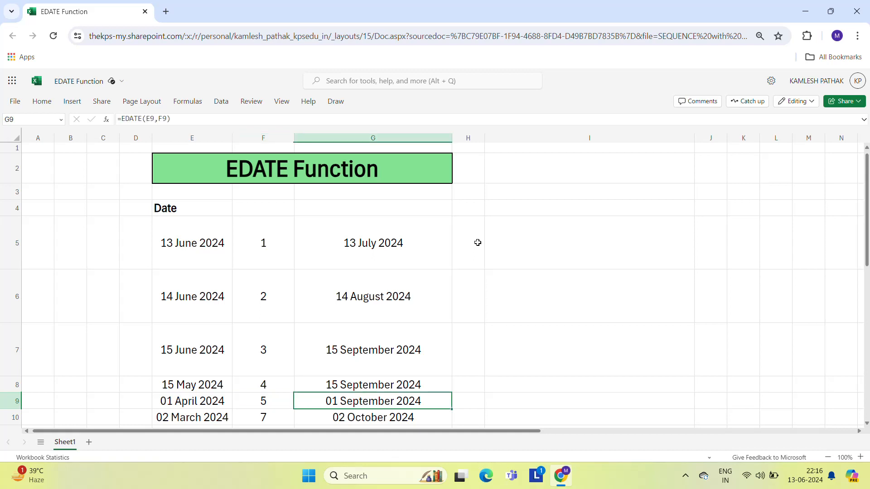
key("Up")
key("Up")
key("Up")
key("Up")
key("Up")
key("Up")
key("Up")
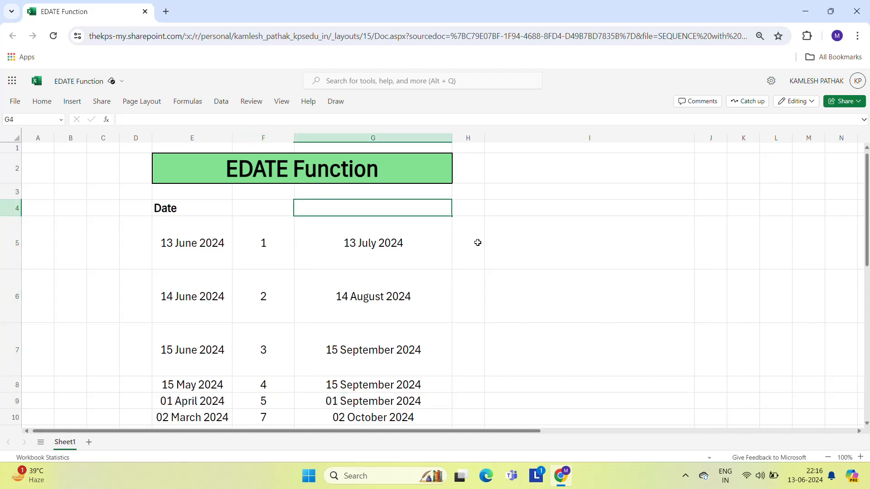
key("Up")
key("Down")
key("Down")
key("Down")
key("Down")
key("Left")
key("Left")
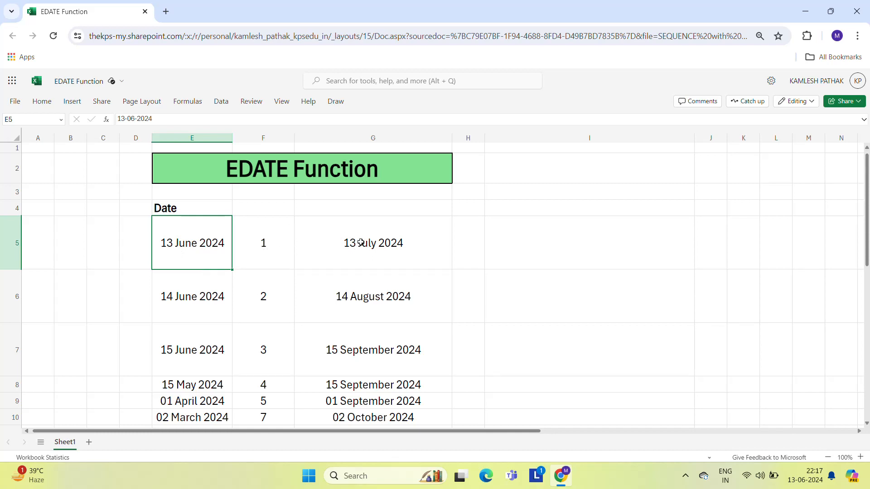
left_click(457, 246)
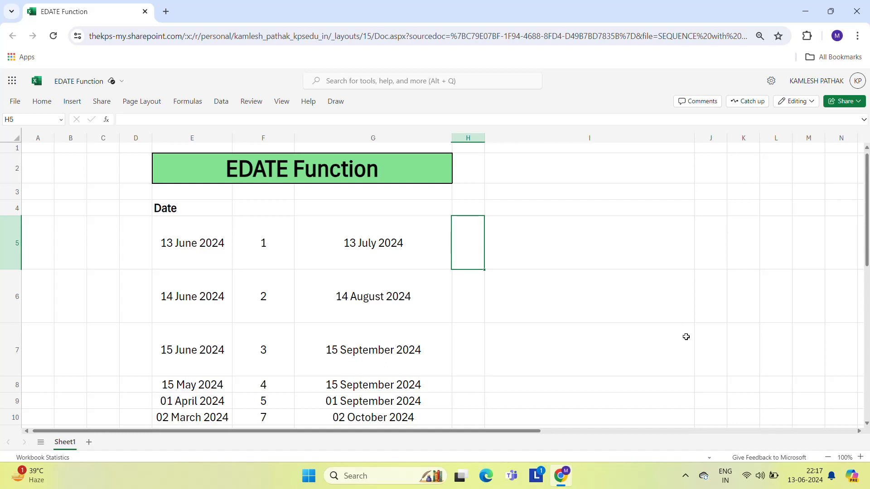
left_click(685, 476)
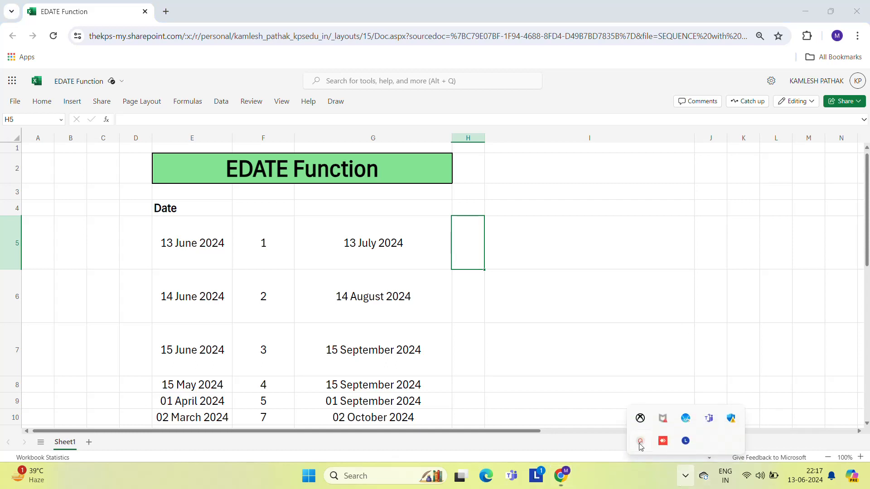